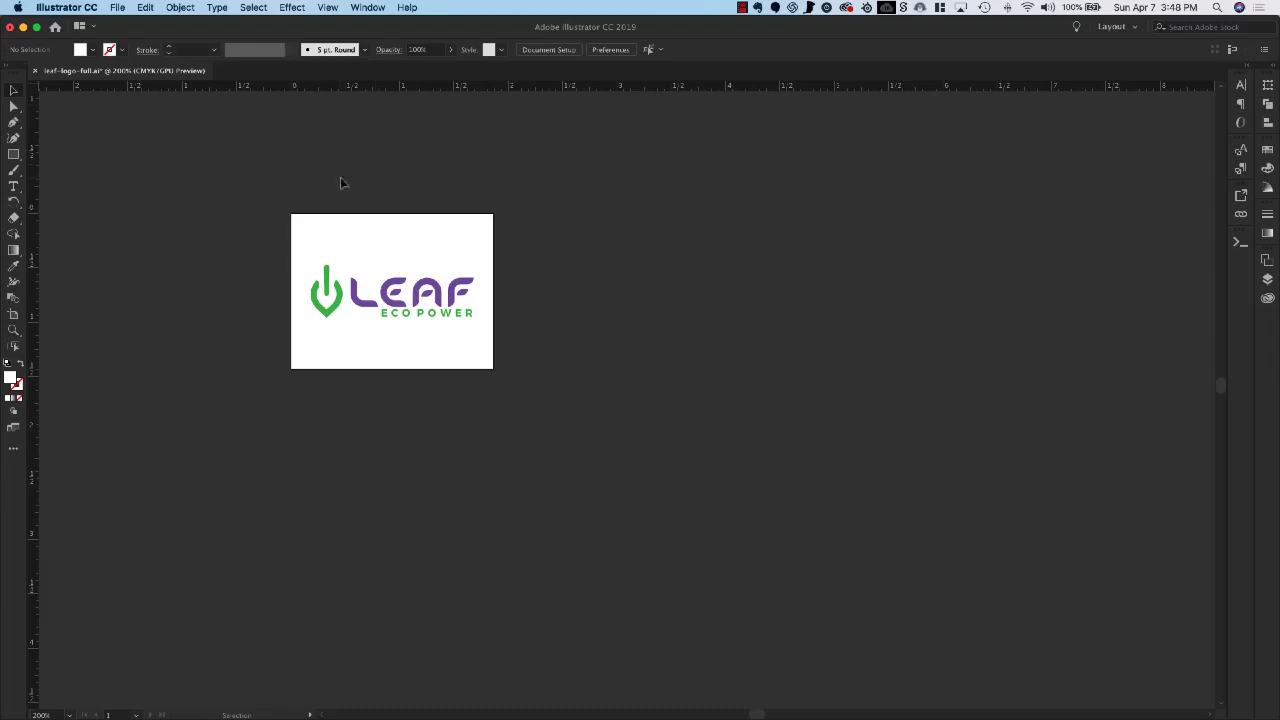
# Step: Launch the Logo Package Express extension from Window > Extensions and dock its panel on the right
pyautogui.click(367, 7)
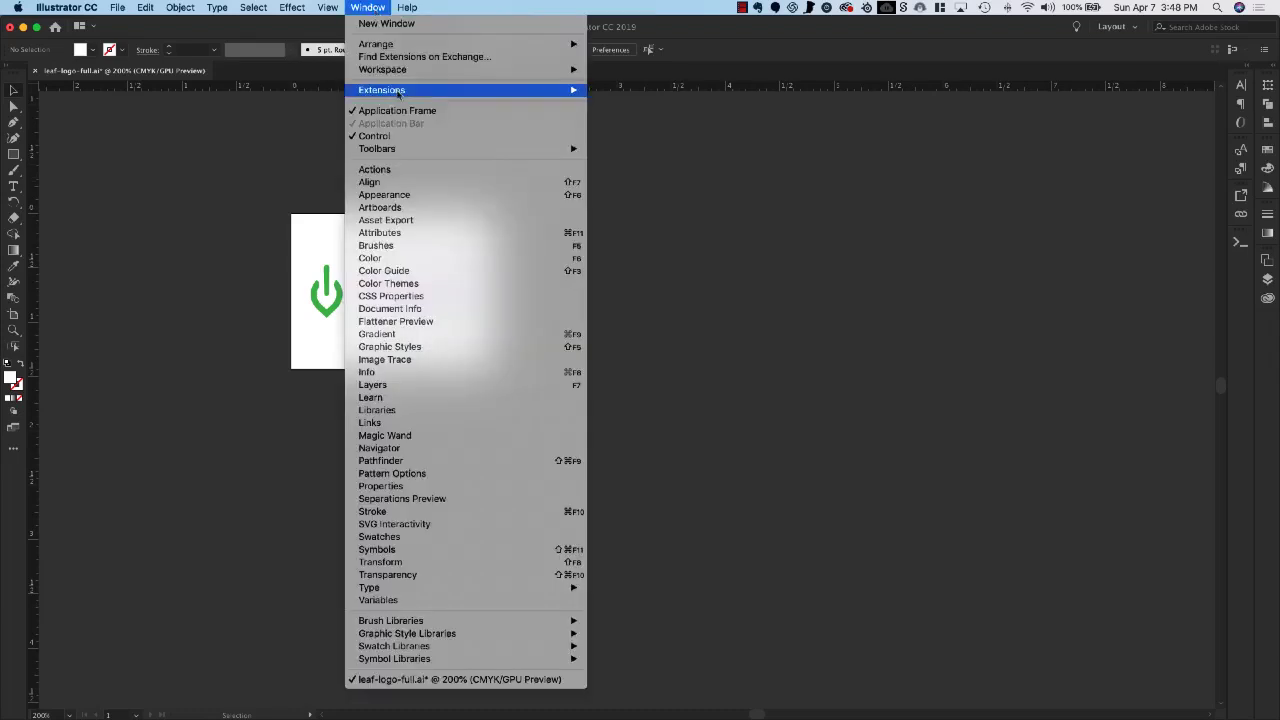
pyautogui.moveTo(424, 93)
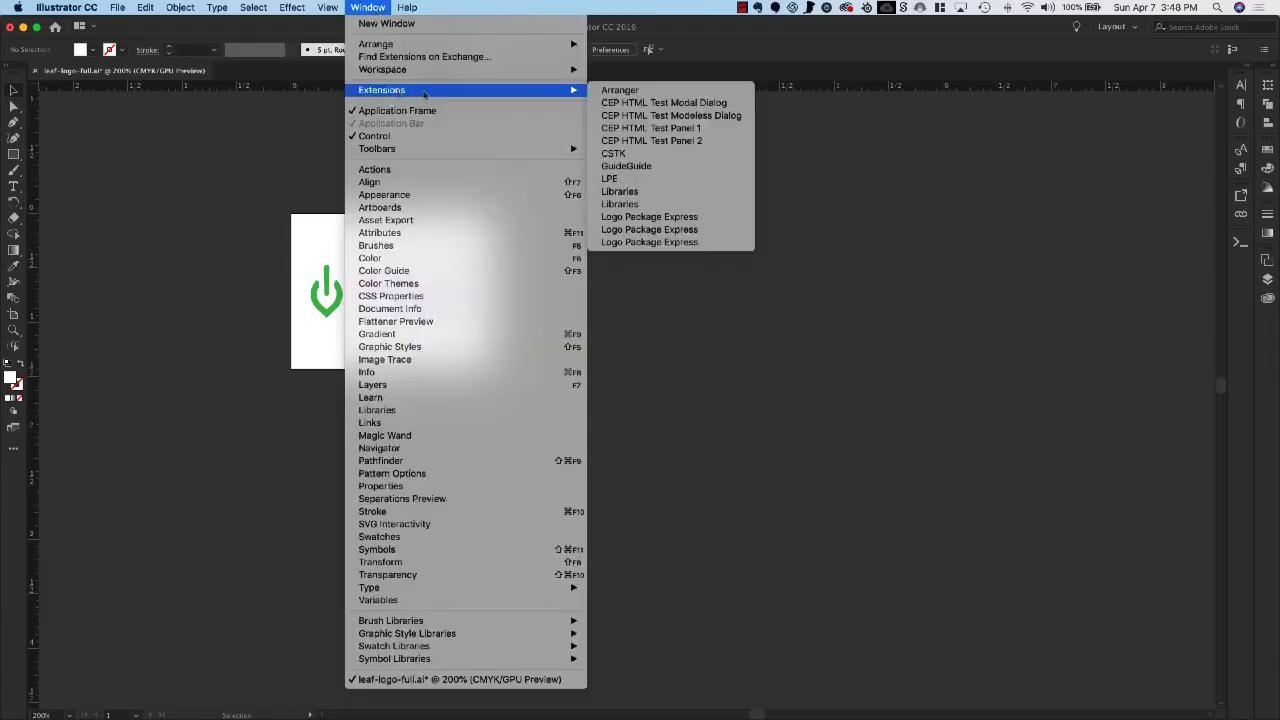
pyautogui.click(660, 243)
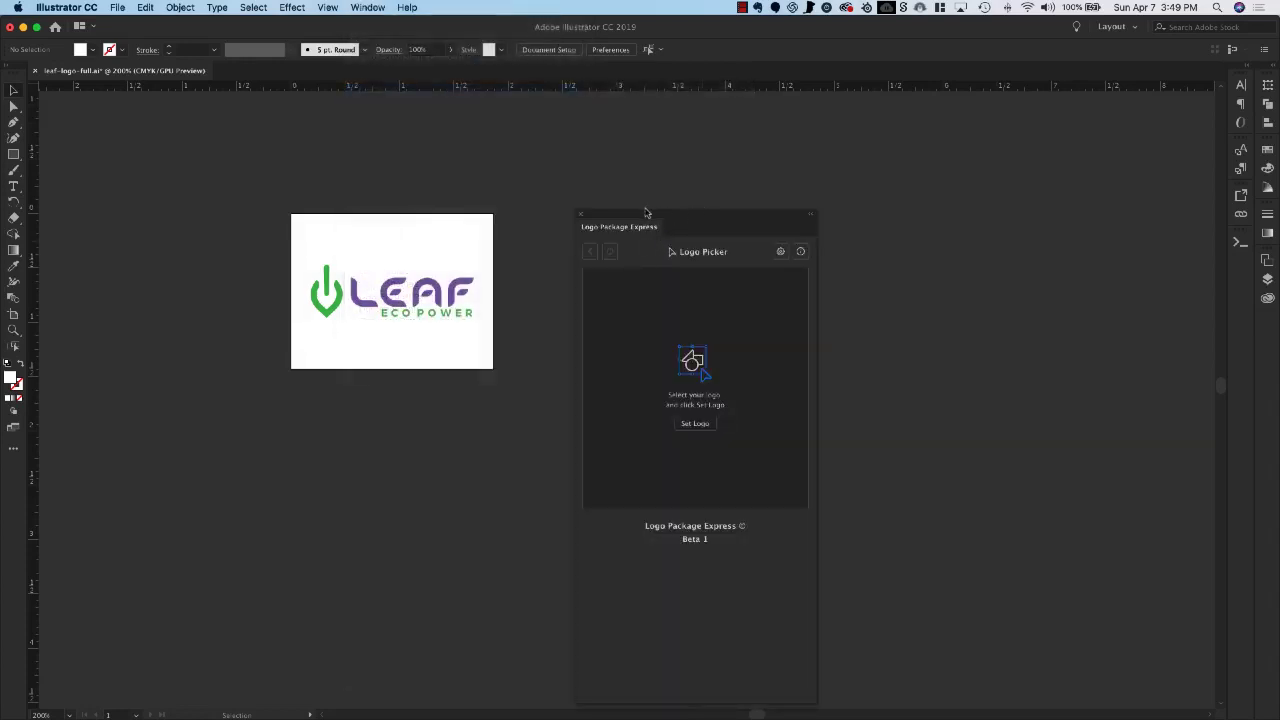
pyautogui.moveTo(644, 218); pyautogui.dragTo(1228, 160)
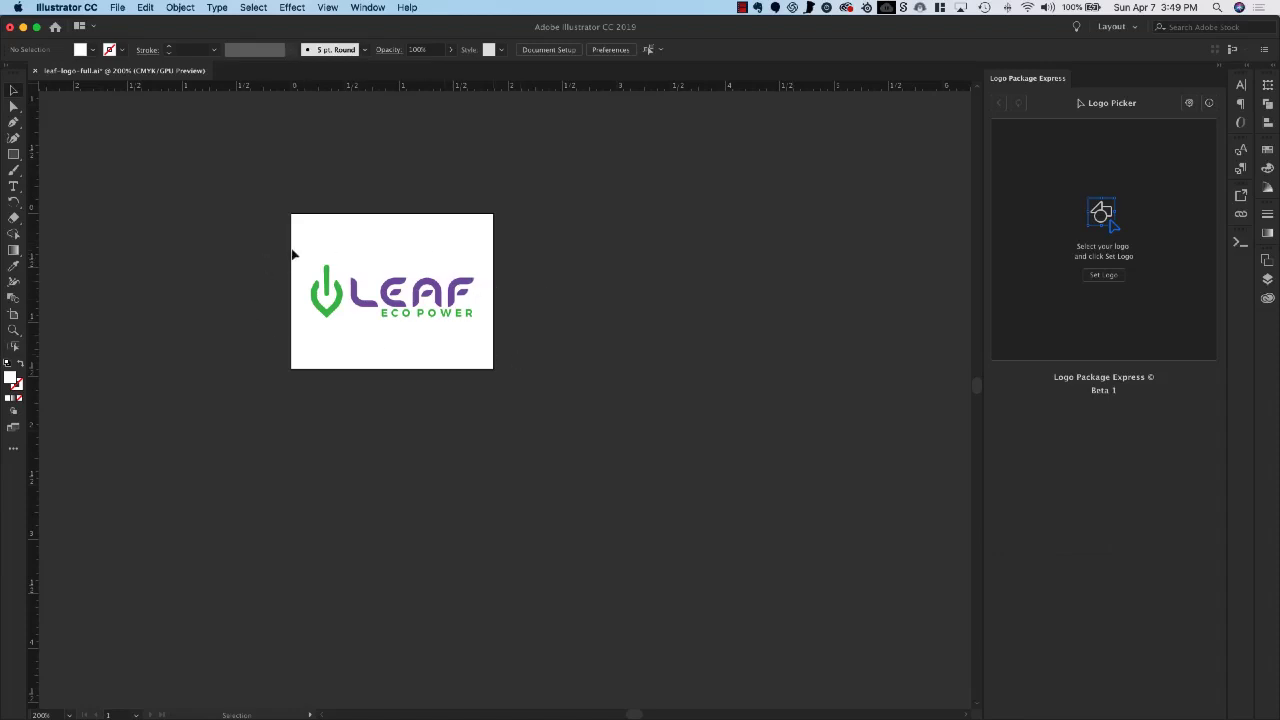
# Step: Marquee-select the whole LEAF logo and set it as the master logo artwork
pyautogui.moveTo(292, 250); pyautogui.dragTo(514, 337)
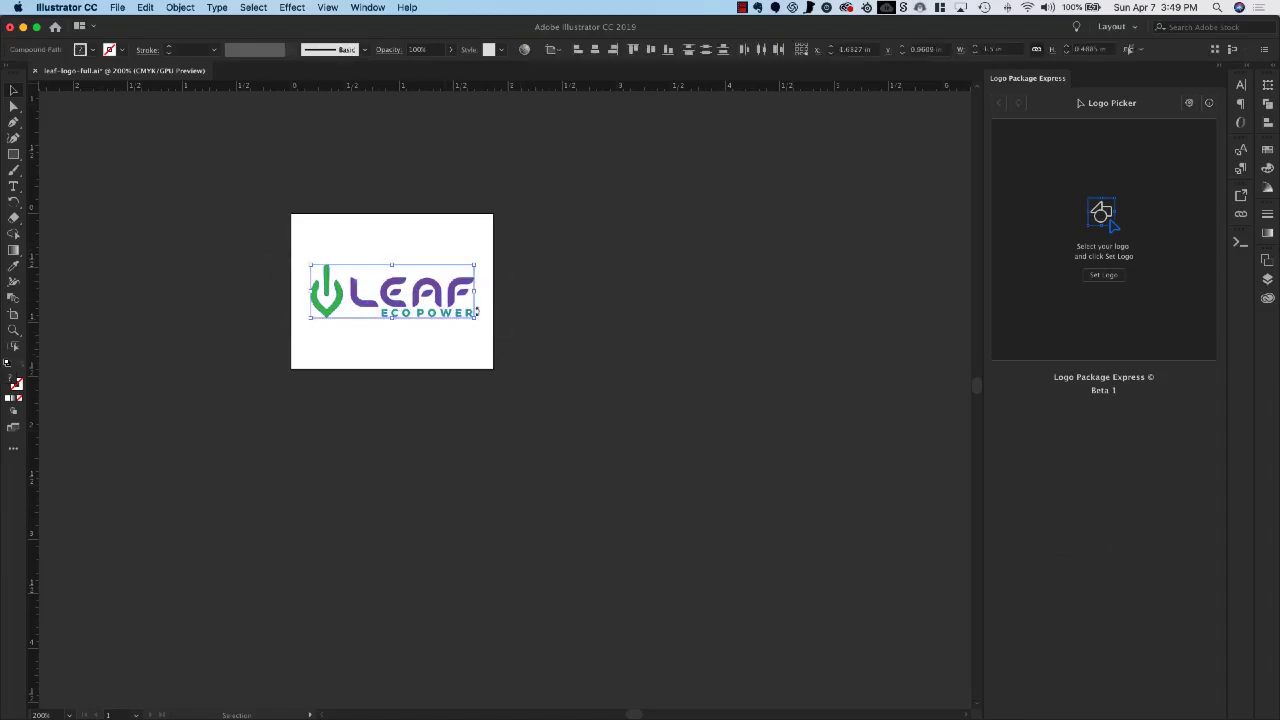
pyautogui.click(1102, 276)
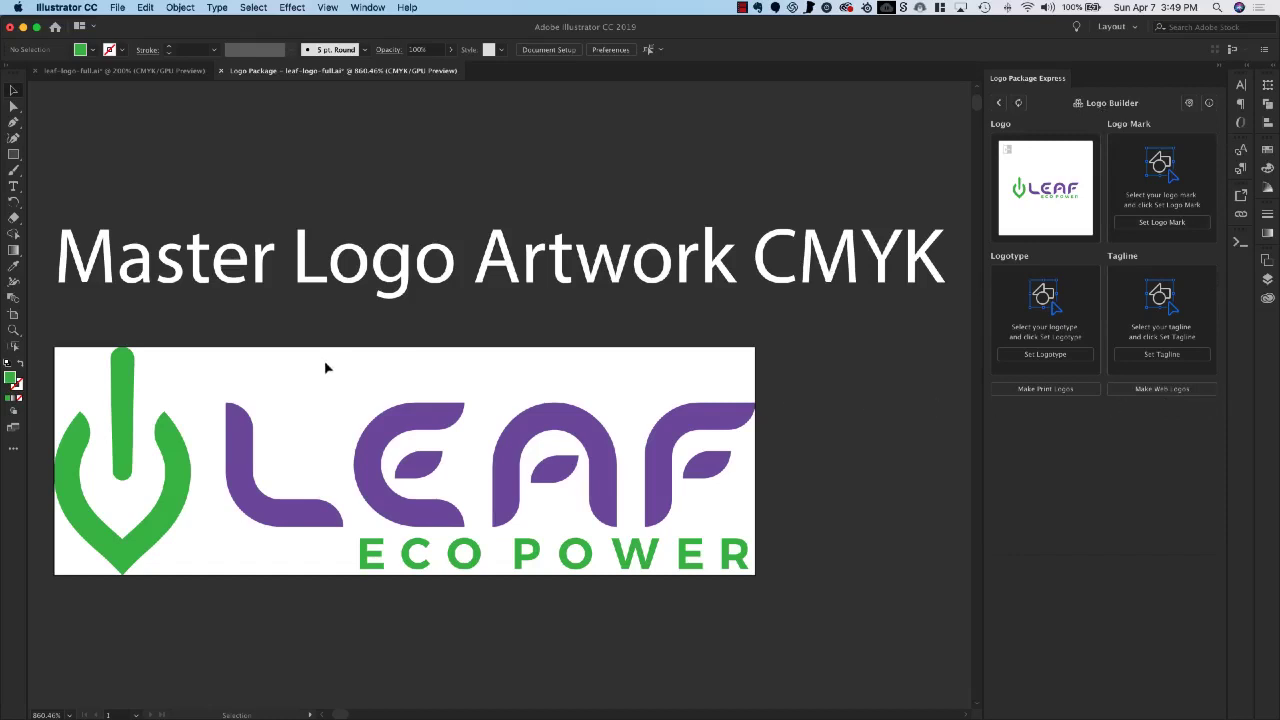
# Step: Assign the green icon as logo mark, LEAF lettering as logotype, and the ECO letters as tagline
pyautogui.click(121, 381)
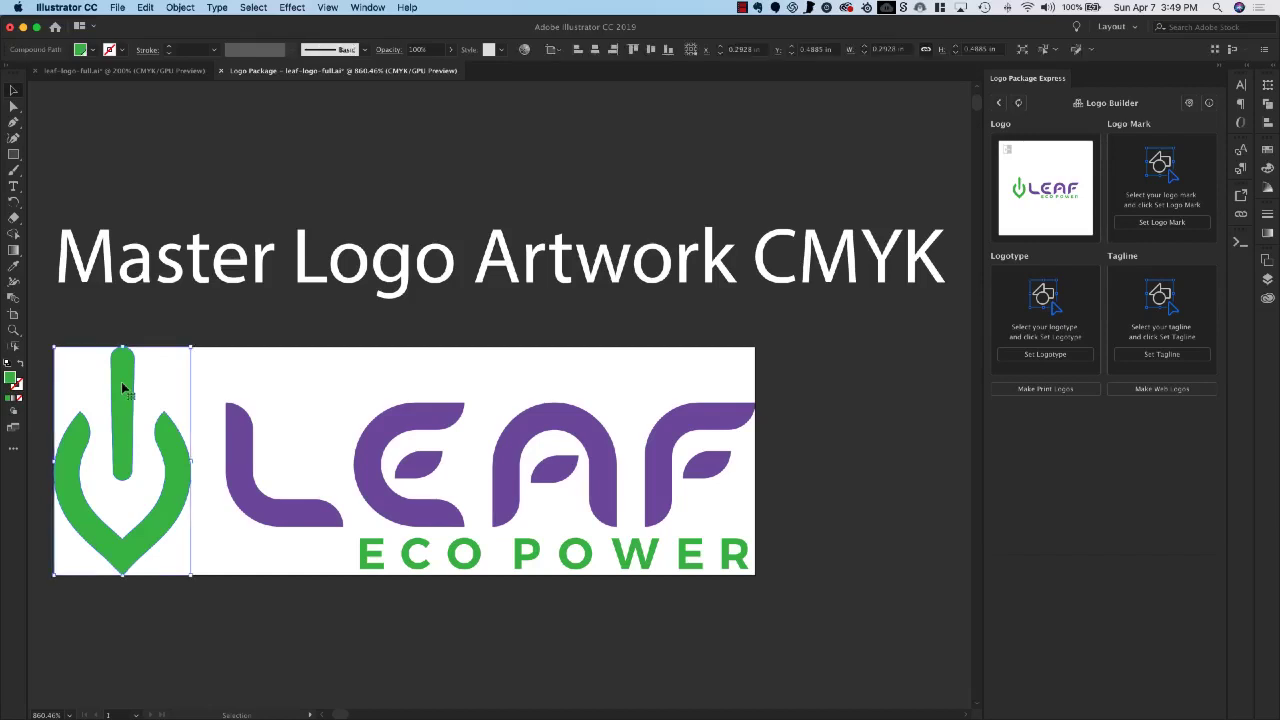
pyautogui.click(1161, 223)
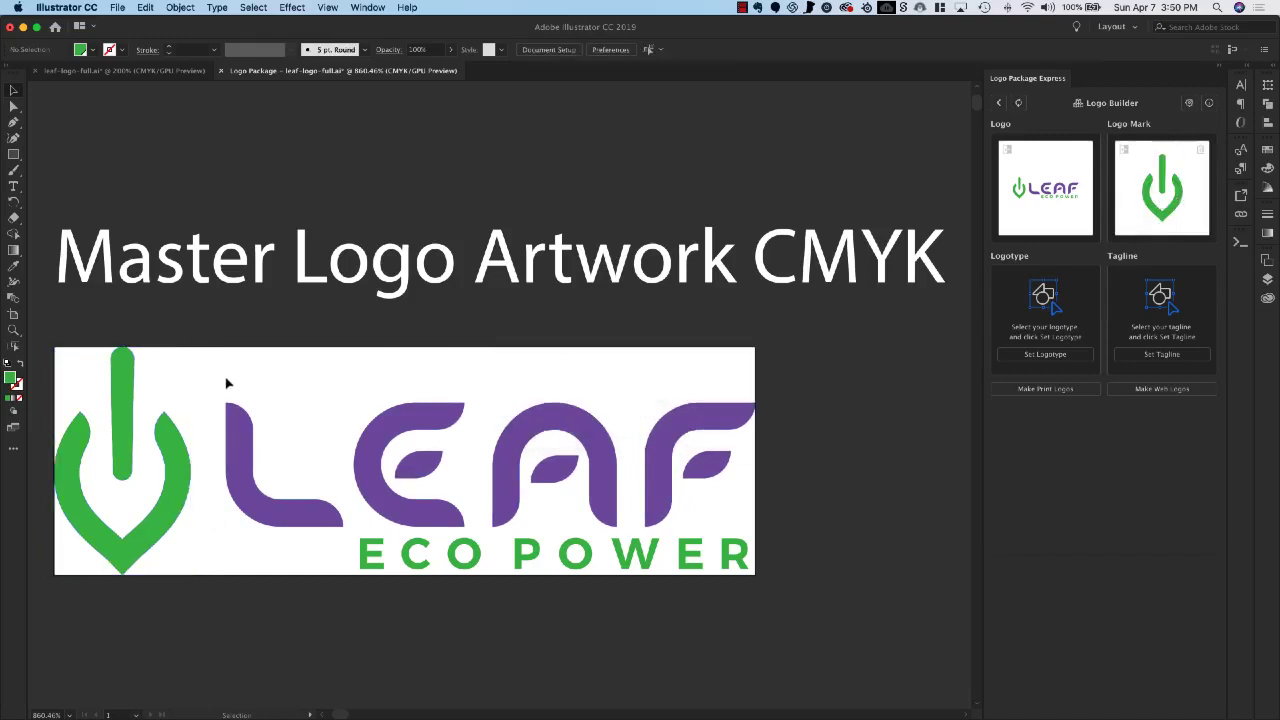
pyautogui.moveTo(227, 383); pyautogui.dragTo(800, 476)
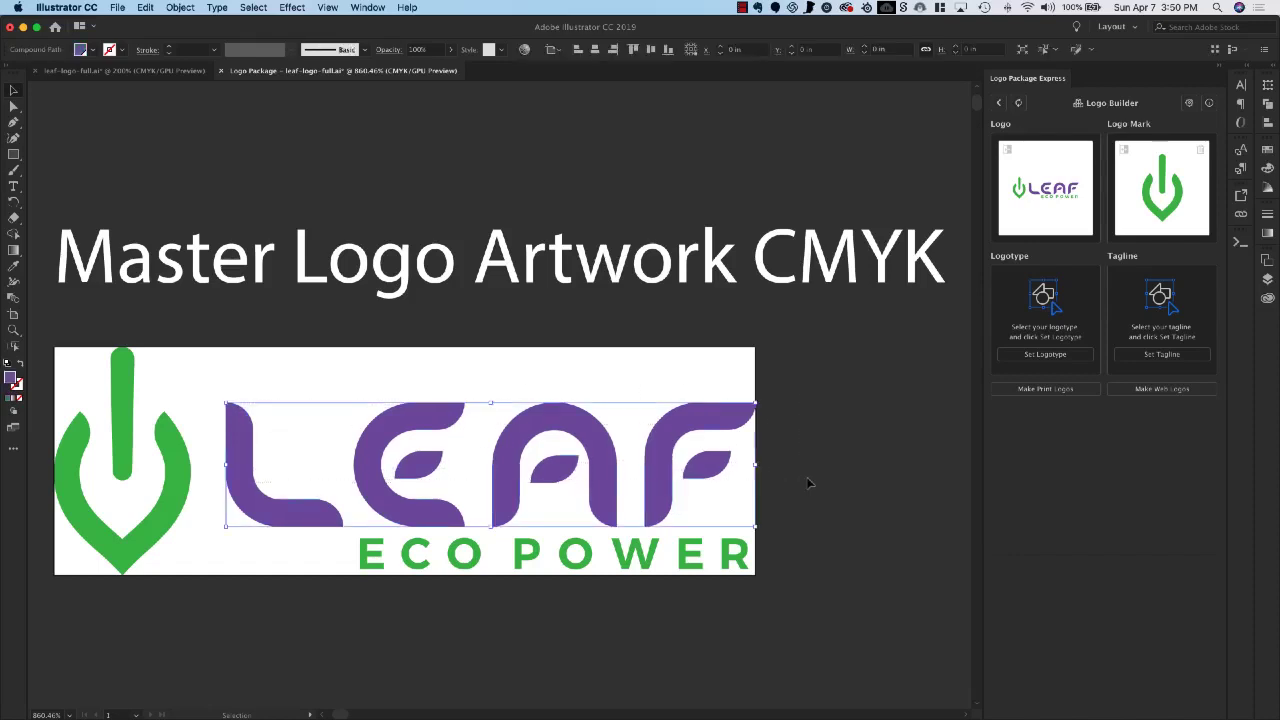
pyautogui.click(1043, 356)
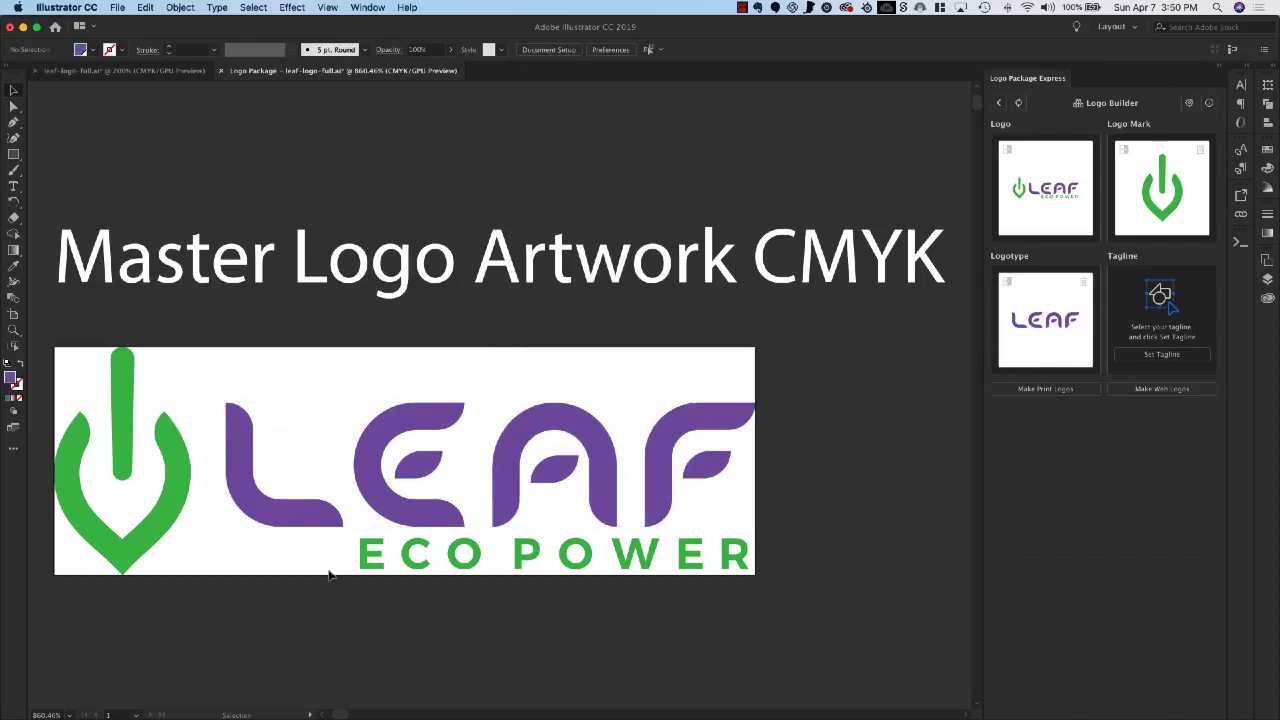
pyautogui.click(478, 570)
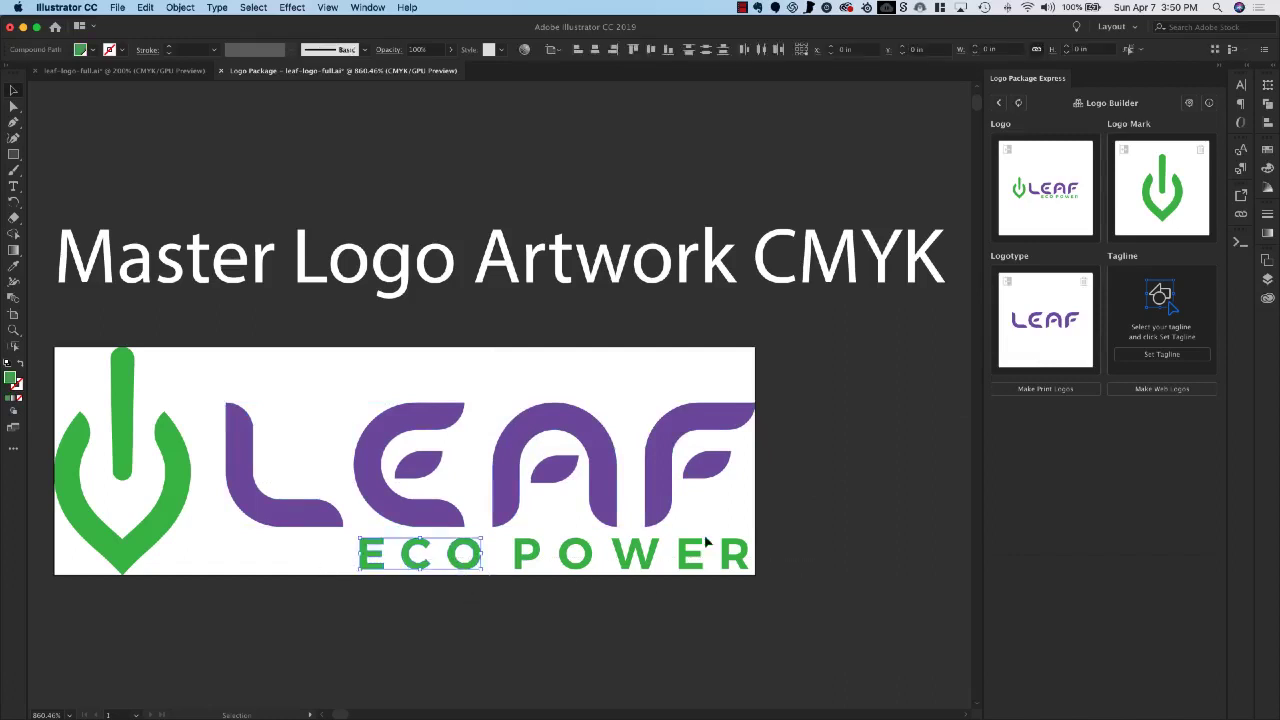
pyautogui.click(1159, 355)
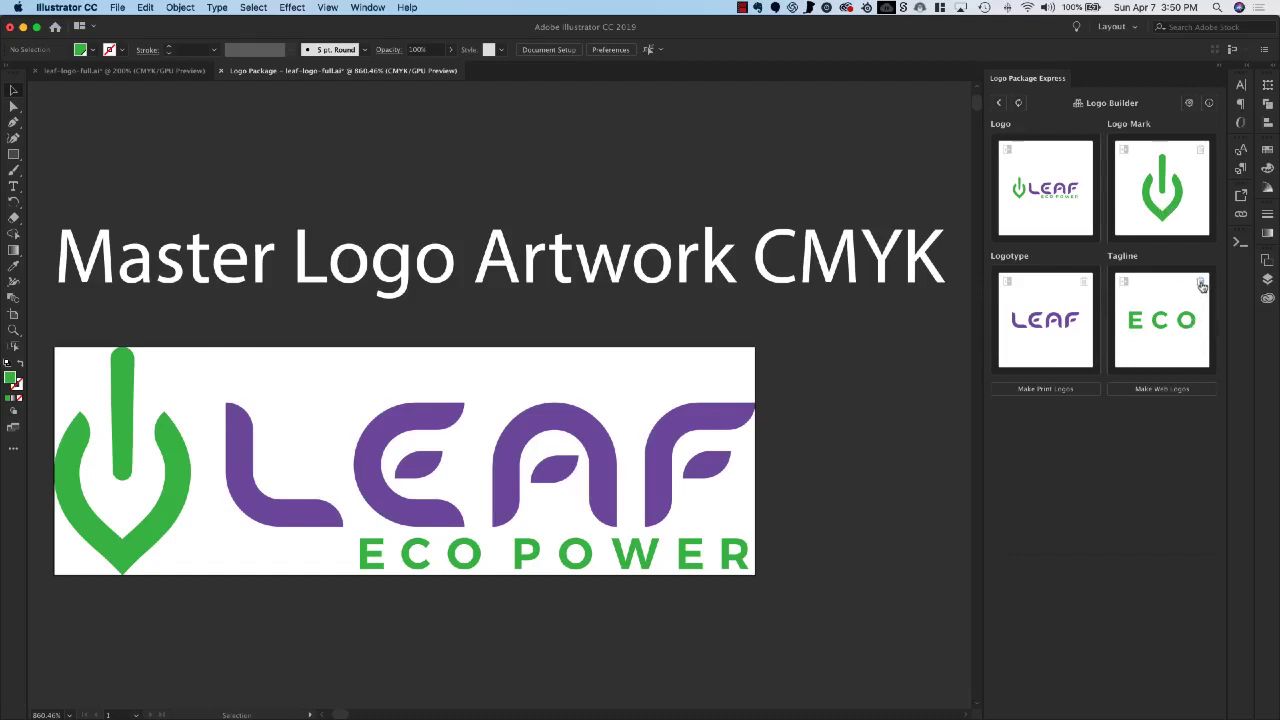
# Step: Replace the partial ECO tagline with the complete ECO POWER text
pyautogui.click(1201, 285)
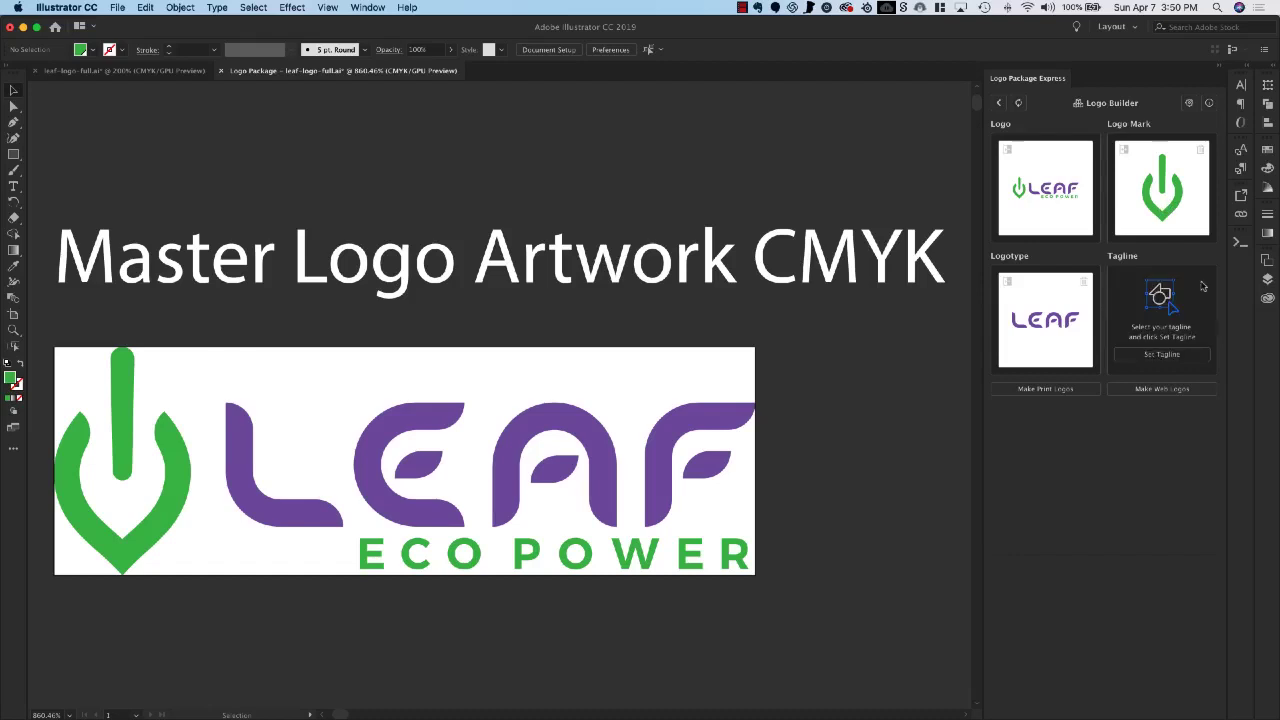
pyautogui.moveTo(323, 545); pyautogui.dragTo(797, 584)
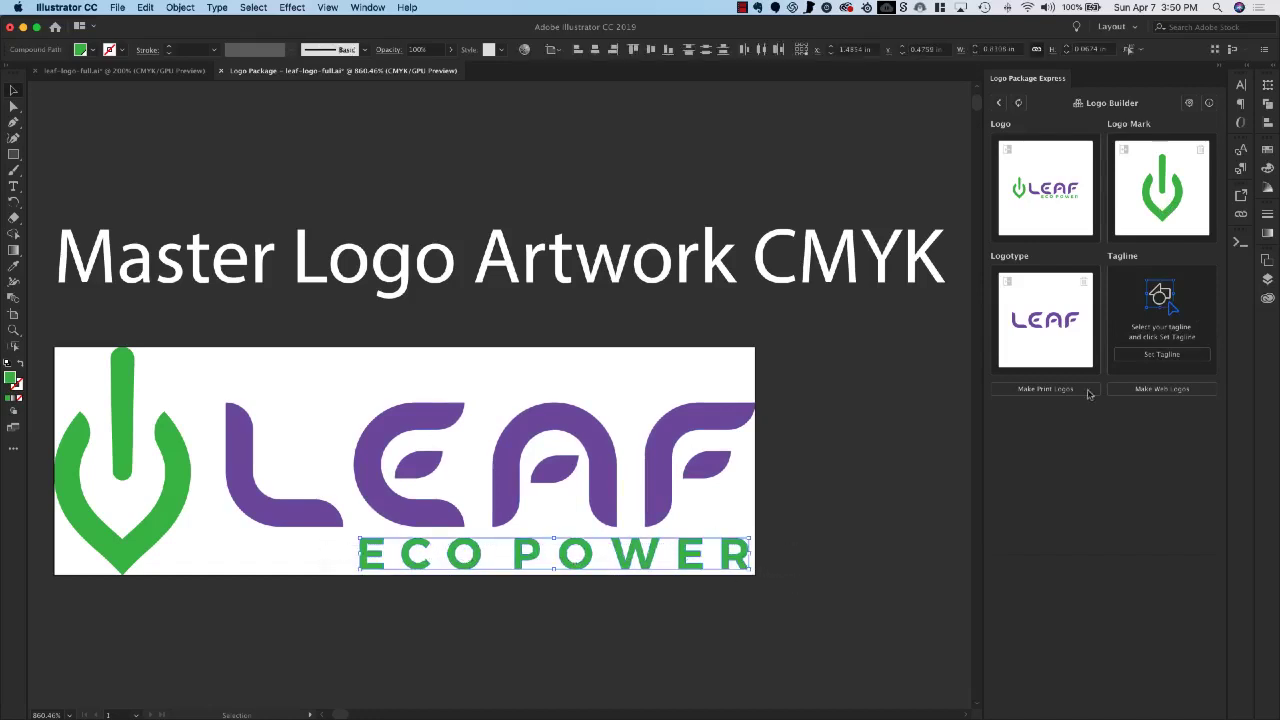
pyautogui.click(1163, 355)
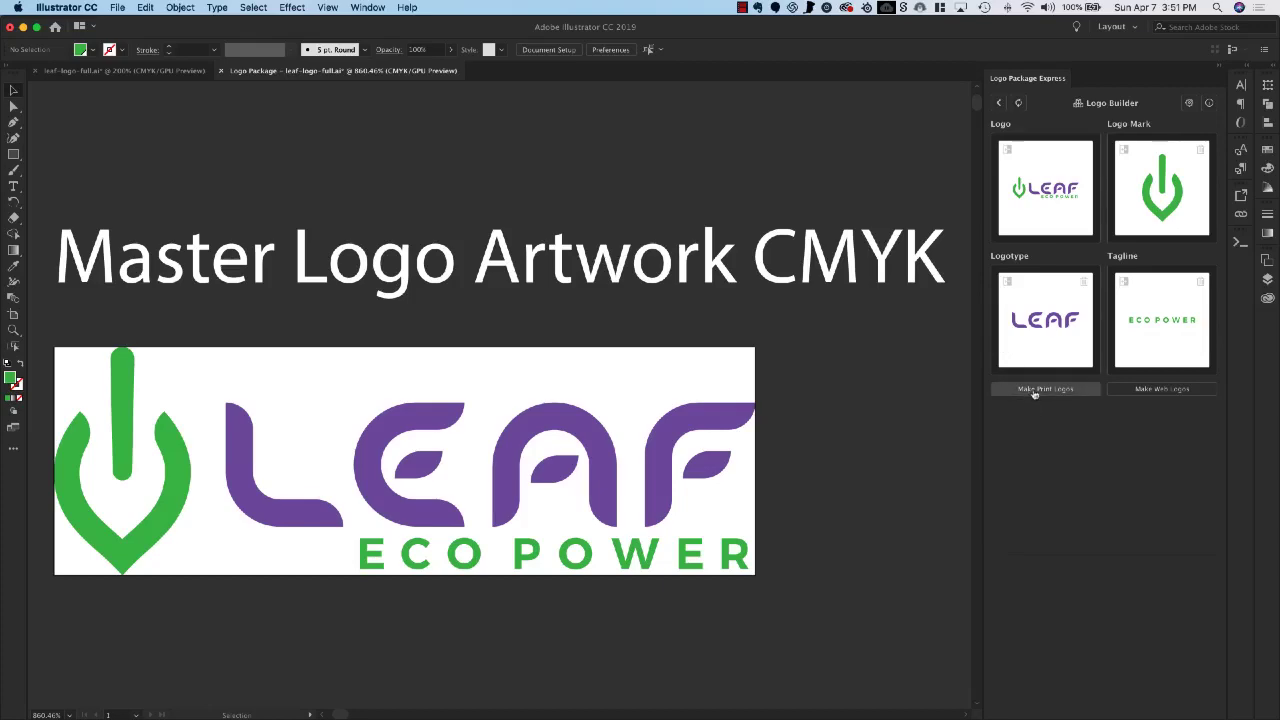
# Step: Build the print logo variants: full-color, one-color, reverse, inverted, gray and PMS
pyautogui.click(1034, 390)
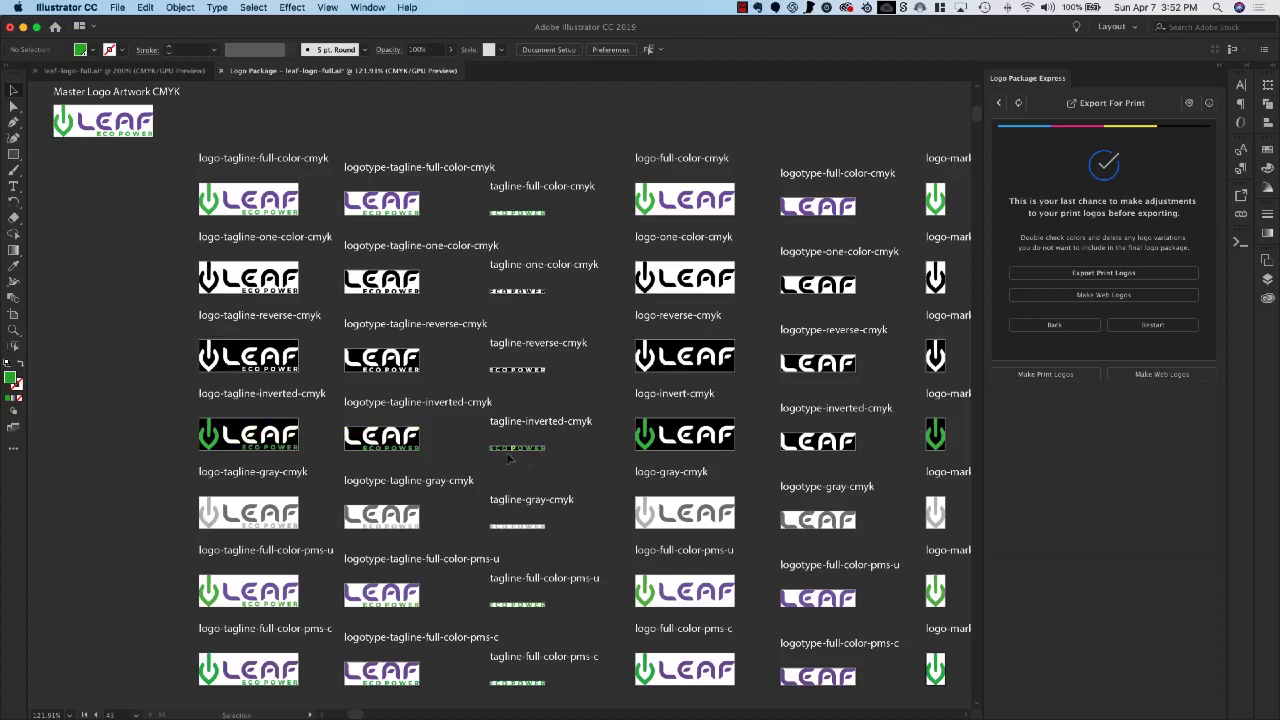
# Step: Select the tagline-, logotype- and logo-mark-inverted artwork, then deselect and review the variant grid
pyautogui.moveTo(483, 447); pyautogui.dragTo(578, 464)
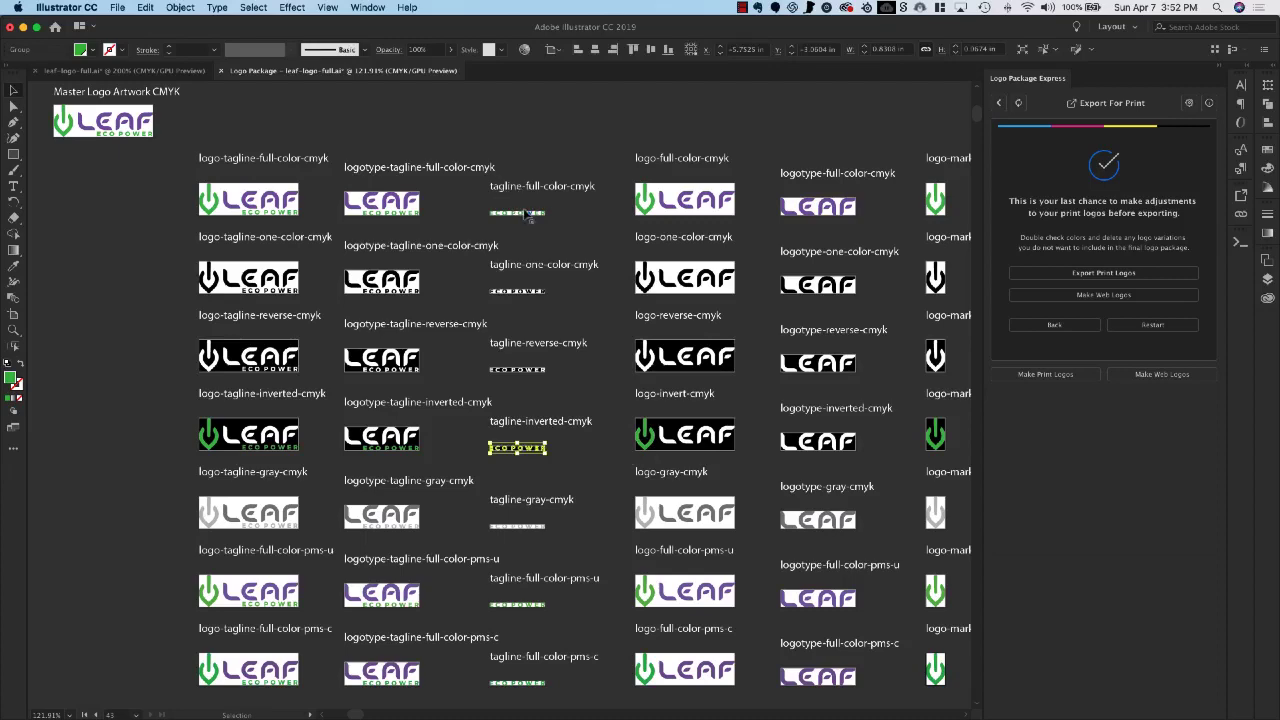
pyautogui.hscroll(2, 783, 467)
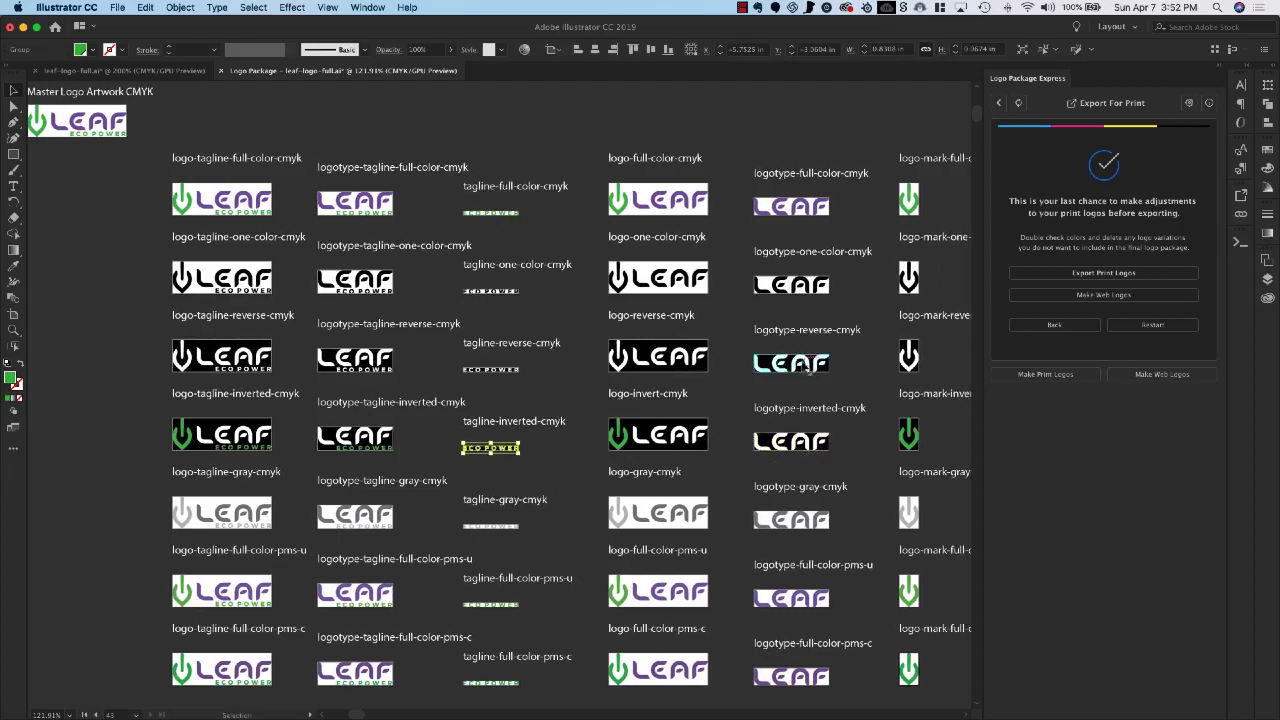
pyautogui.keyDown('shift'); pyautogui.click(770, 440); pyautogui.keyUp('shift')
pyautogui.hscroll(5, 897, 425)
pyautogui.hscroll(1, 897, 425)
pyautogui.keyDown('shift'); pyautogui.click(836, 433); pyautogui.keyUp('shift')
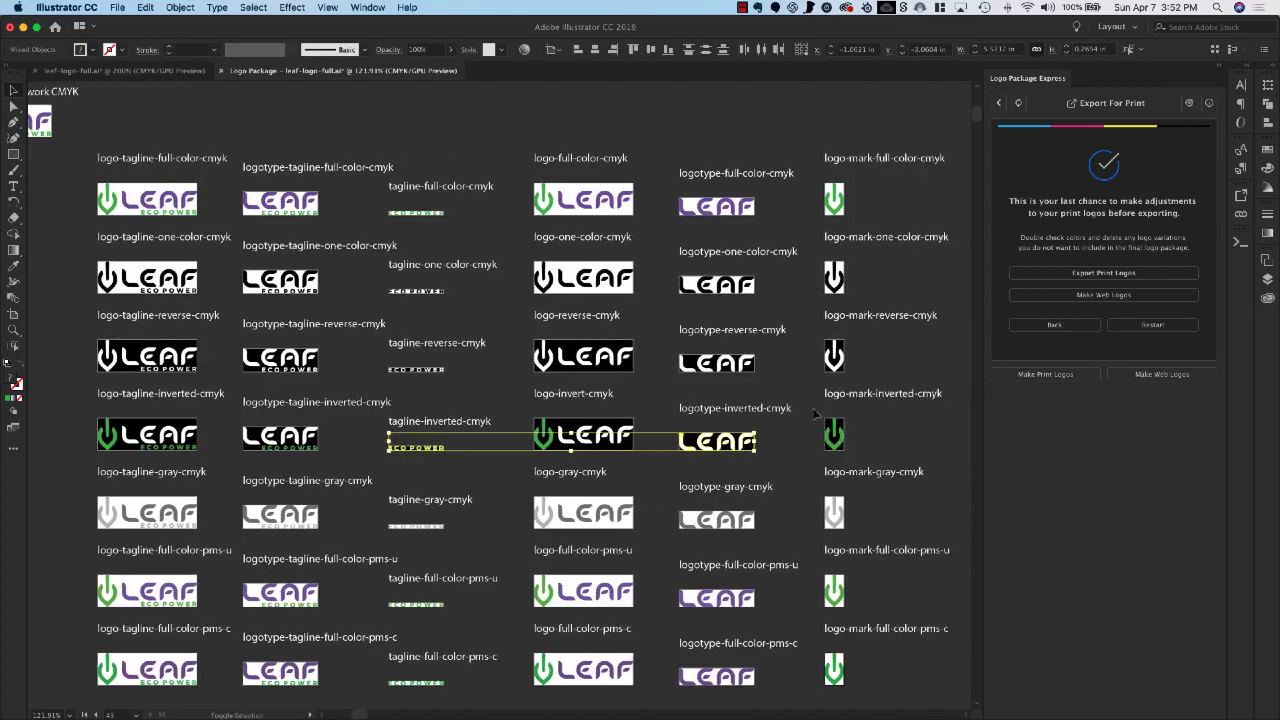
pyautogui.click(885, 462)
pyautogui.hscroll(-4, 291, 458)
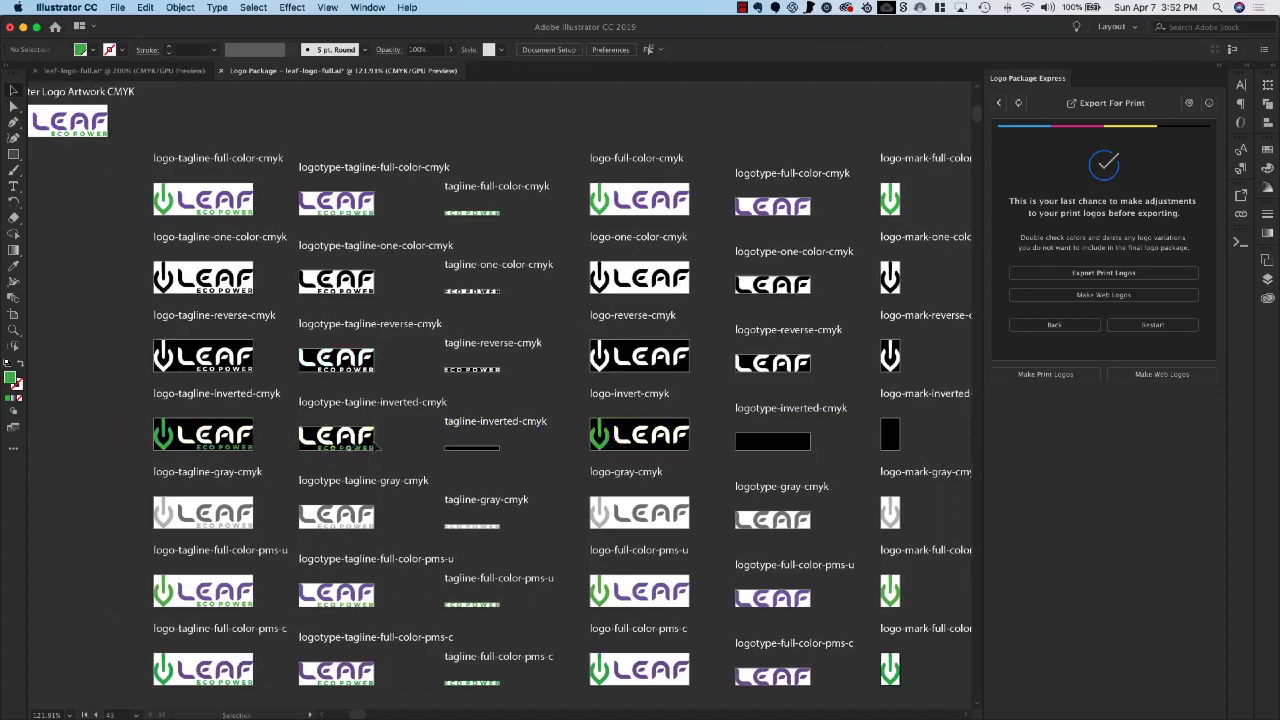
pyautogui.hscroll(1, 607, 442)
pyautogui.hscroll(-2, 607, 442)
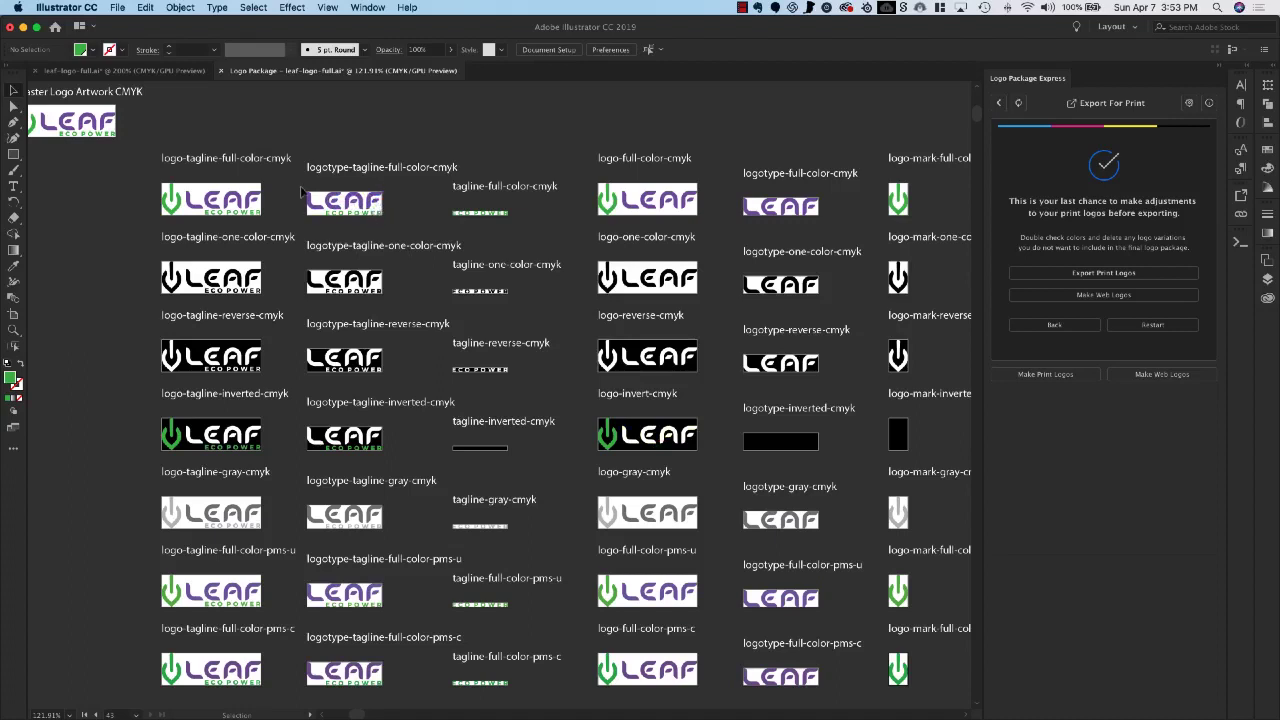
# Step: Marquee-select the logotype-with-tagline column of logos, delete it, and deselect
pyautogui.moveTo(288, 185); pyautogui.dragTo(408, 666)
pyautogui.press('Delete')
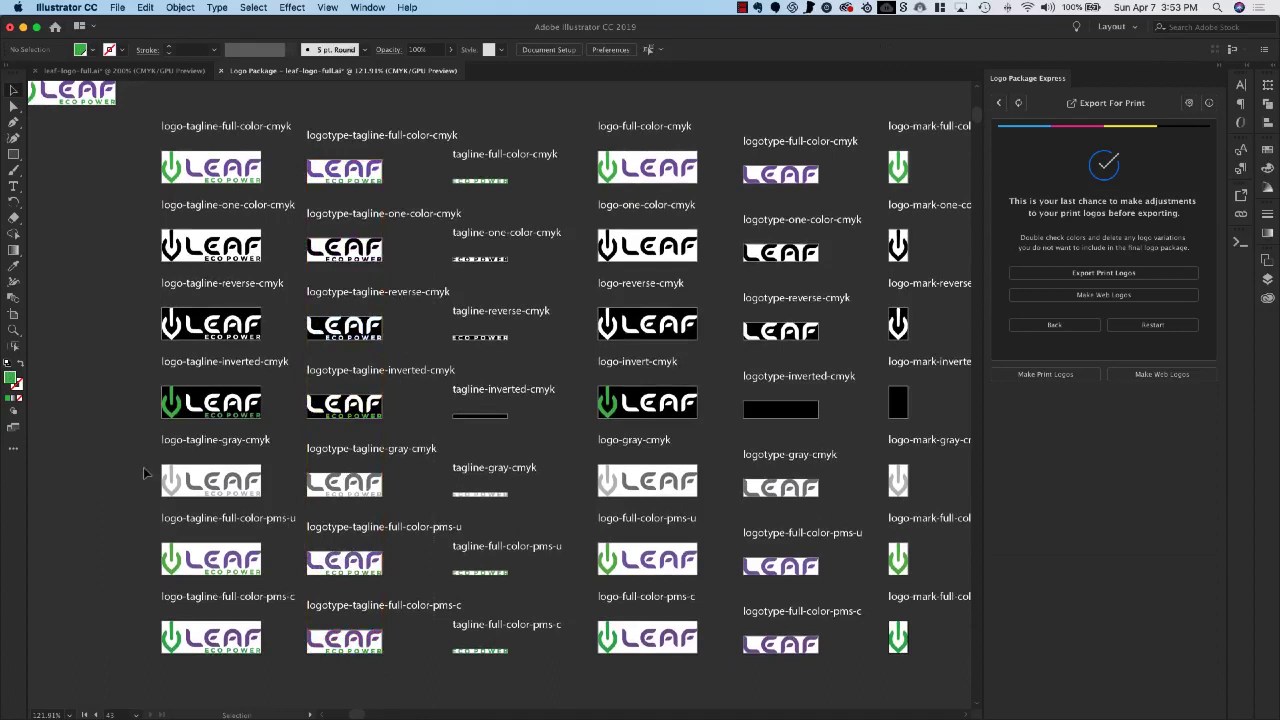
pyautogui.hscroll(1, 145, 475)
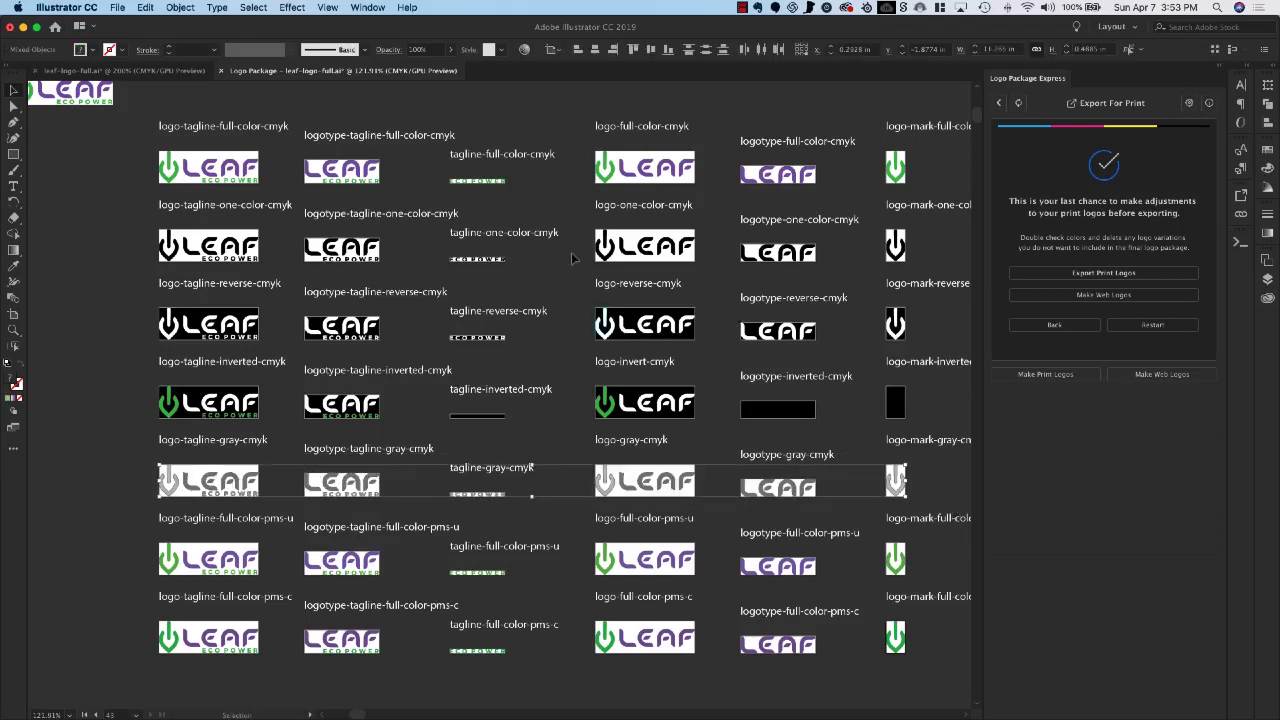
pyautogui.click(565, 463)
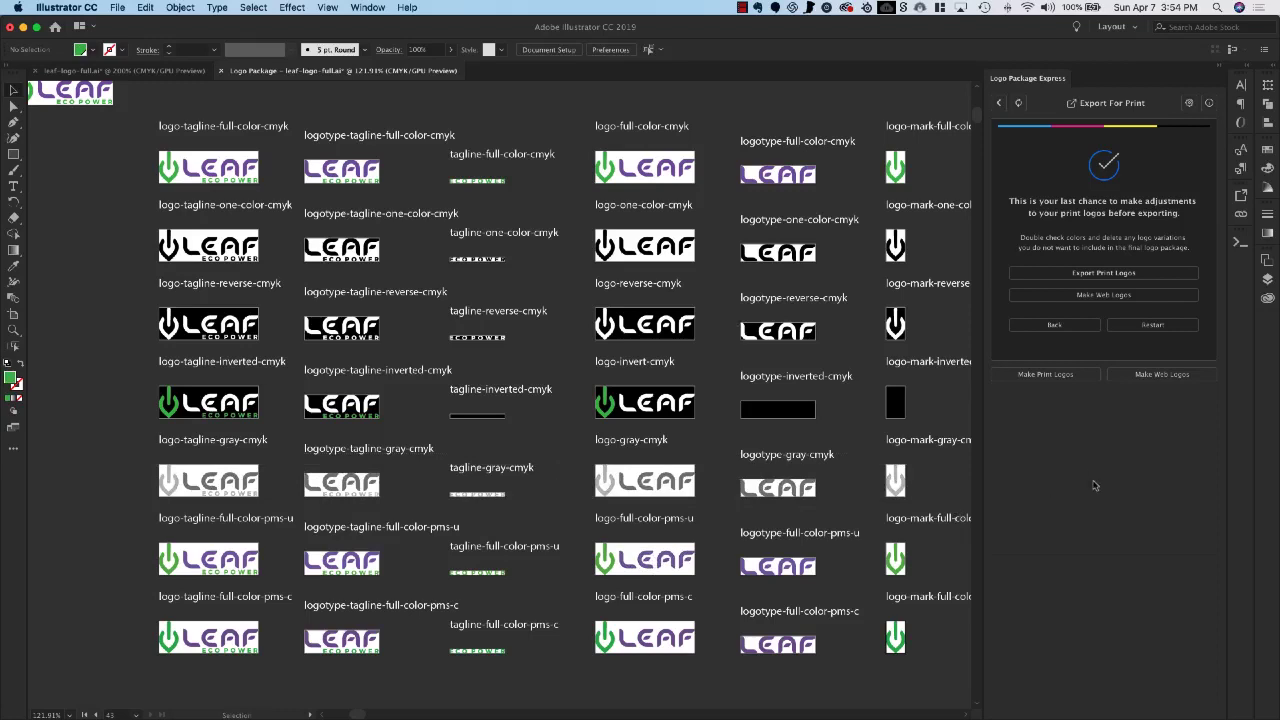
# Step: Export the print logos to the leaf logo package folder on the Desktop
pyautogui.click(1097, 275)
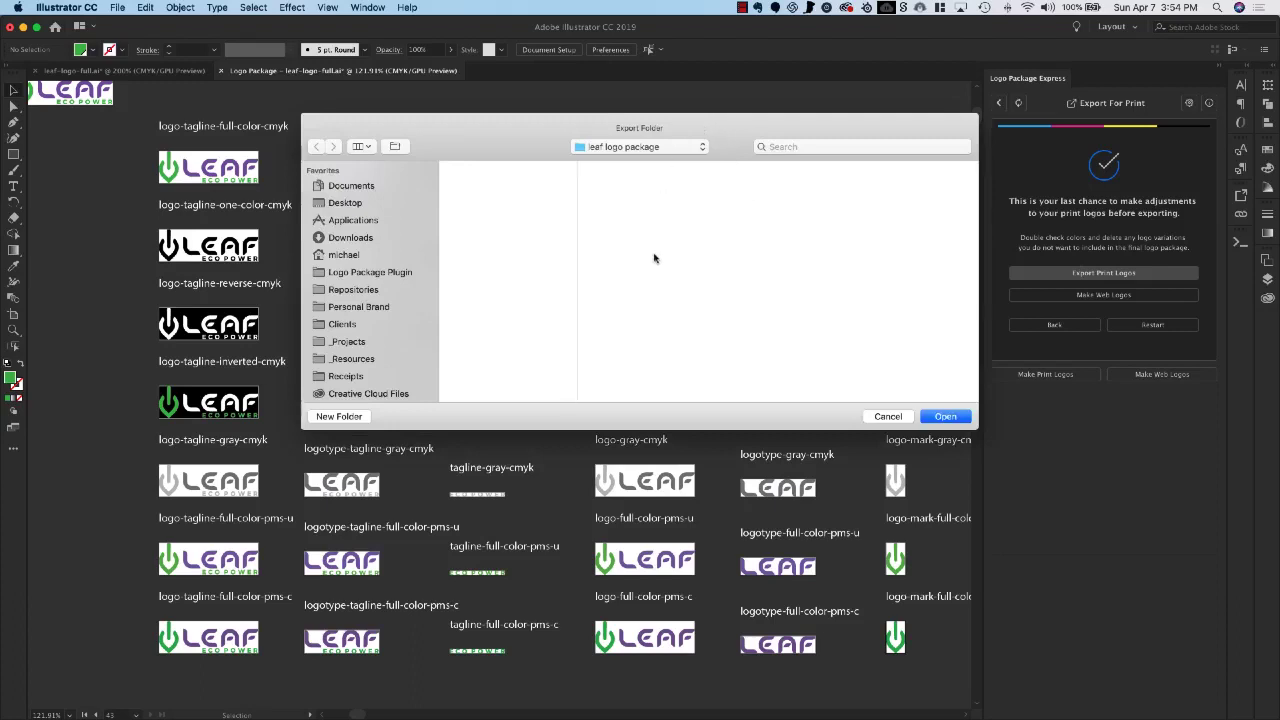
pyautogui.press('super+shift+d')
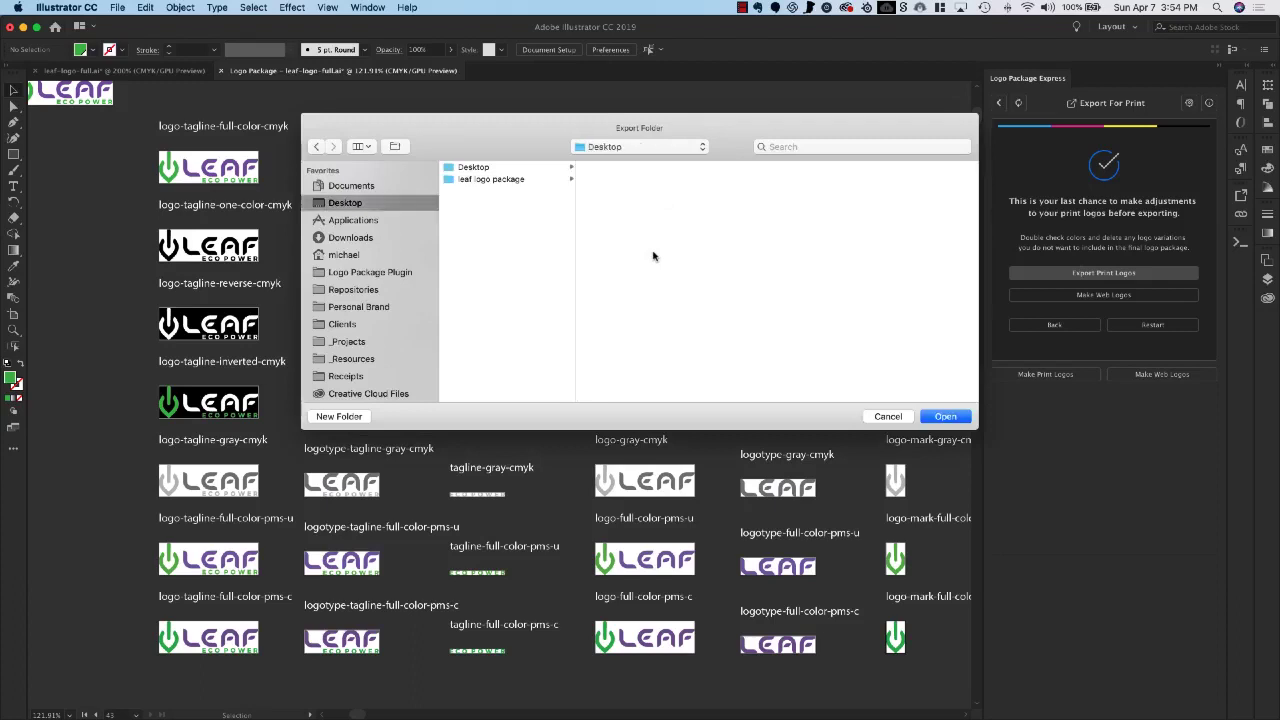
pyautogui.click(493, 181)
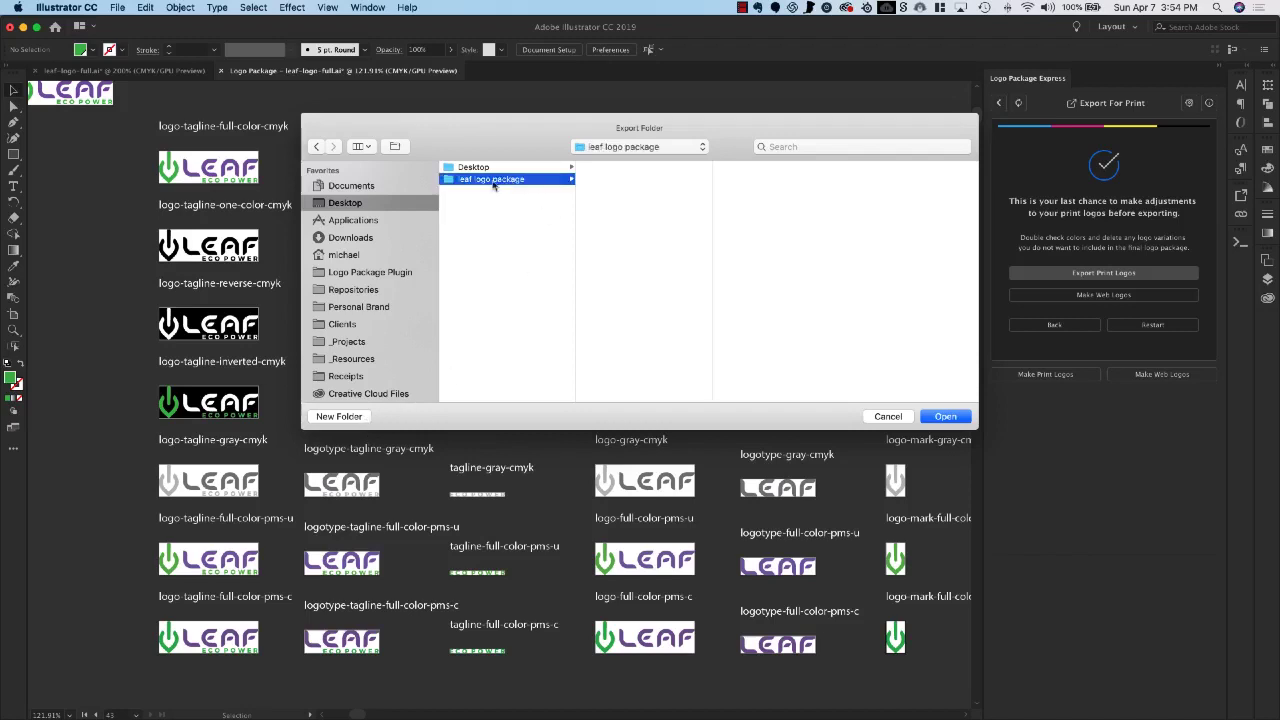
pyautogui.click(946, 418)
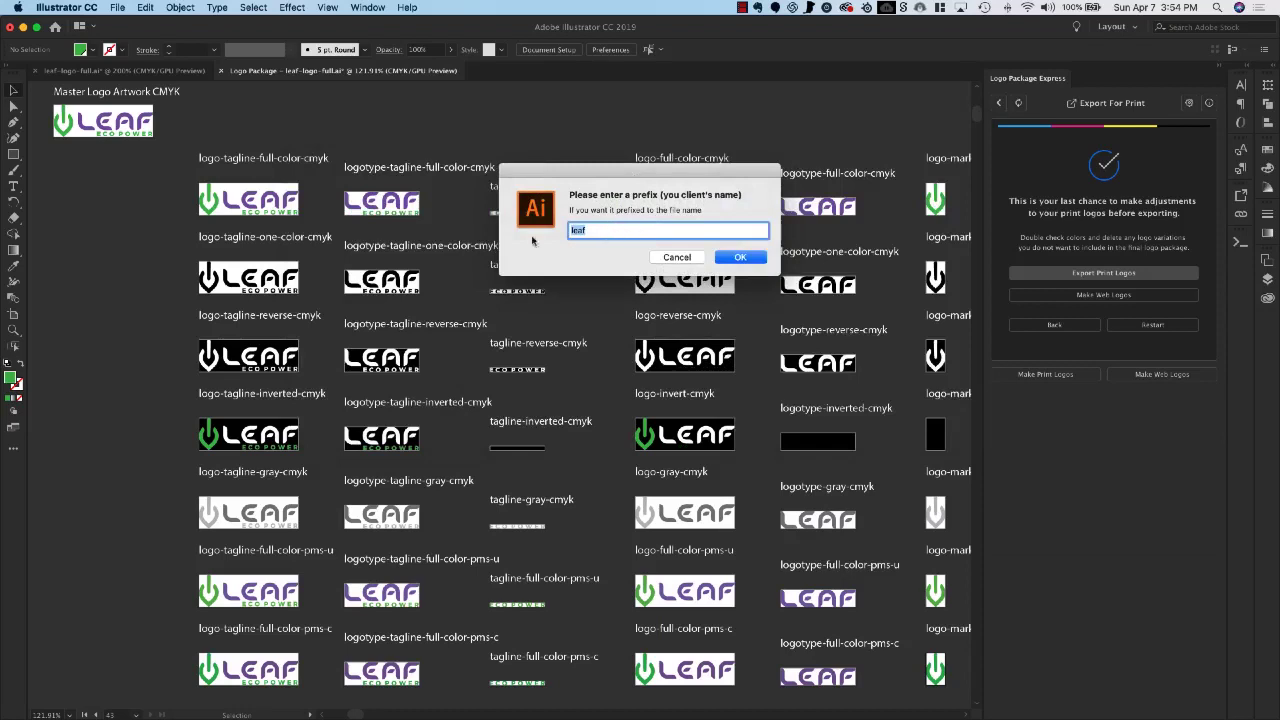
# Step: Keep 'leaf' as the file-name prefix and export the print logos
pyautogui.click(740, 257)
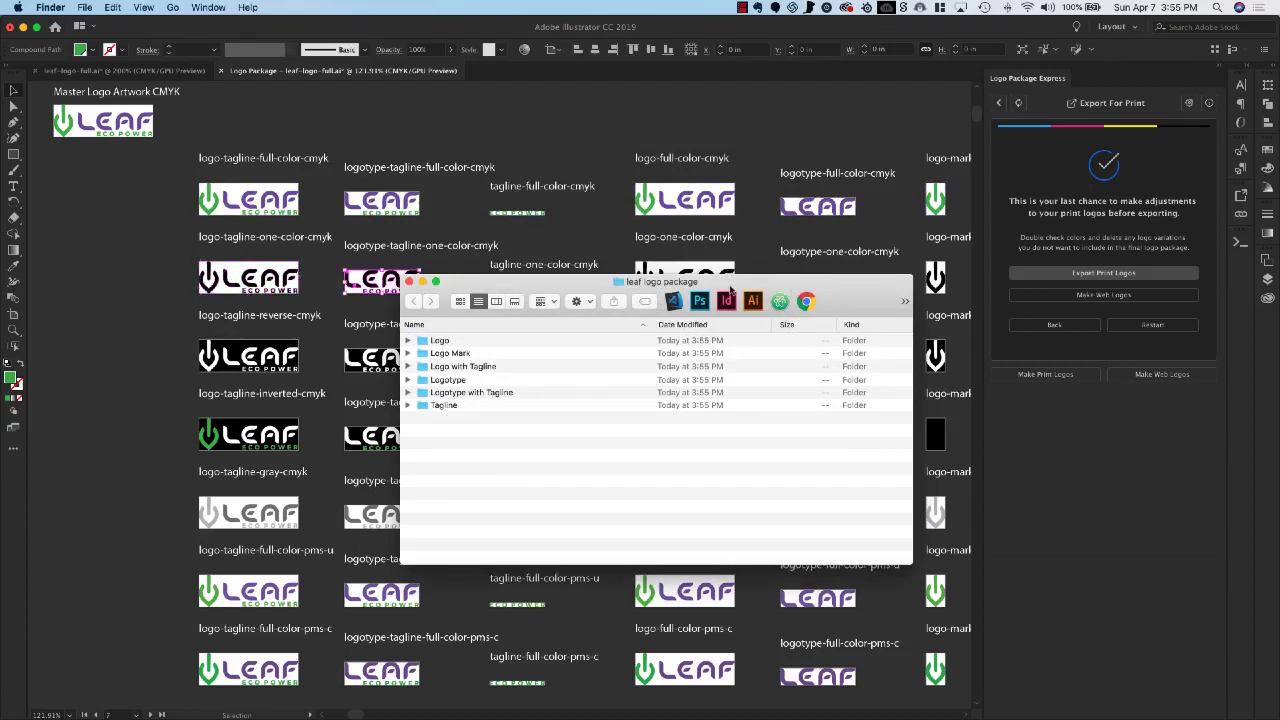
# Step: Expand all six logo folders to inspect the exported files, then collapse them again
pyautogui.keyDown('alt'); pyautogui.click(407, 405); pyautogui.keyUp('alt')
pyautogui.keyDown('alt'); pyautogui.click(407, 392); pyautogui.keyUp('alt')
pyautogui.keyDown('alt'); pyautogui.click(407, 379); pyautogui.keyUp('alt')
pyautogui.keyDown('alt'); pyautogui.click(407, 366); pyautogui.keyUp('alt')
pyautogui.keyDown('alt'); pyautogui.click(407, 353); pyautogui.keyUp('alt')
pyautogui.keyDown('alt'); pyautogui.click(407, 340); pyautogui.keyUp('alt')
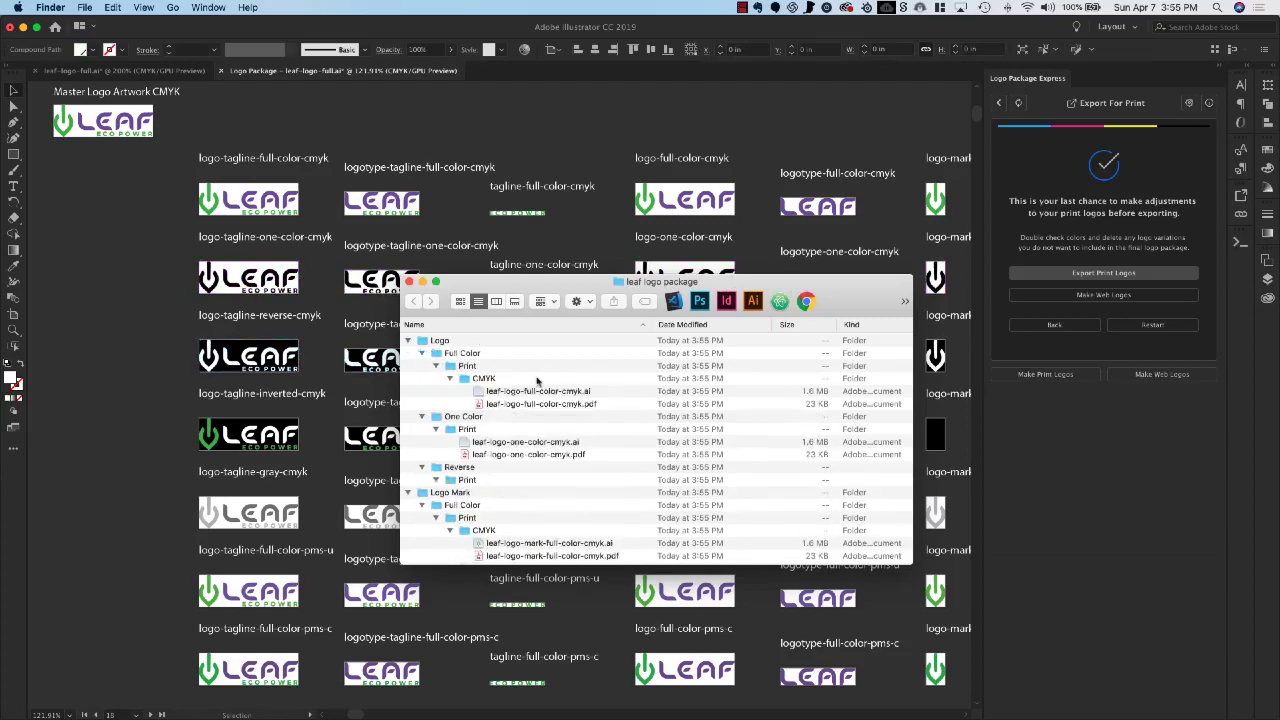
pyautogui.click(407, 340)
pyautogui.click(407, 353)
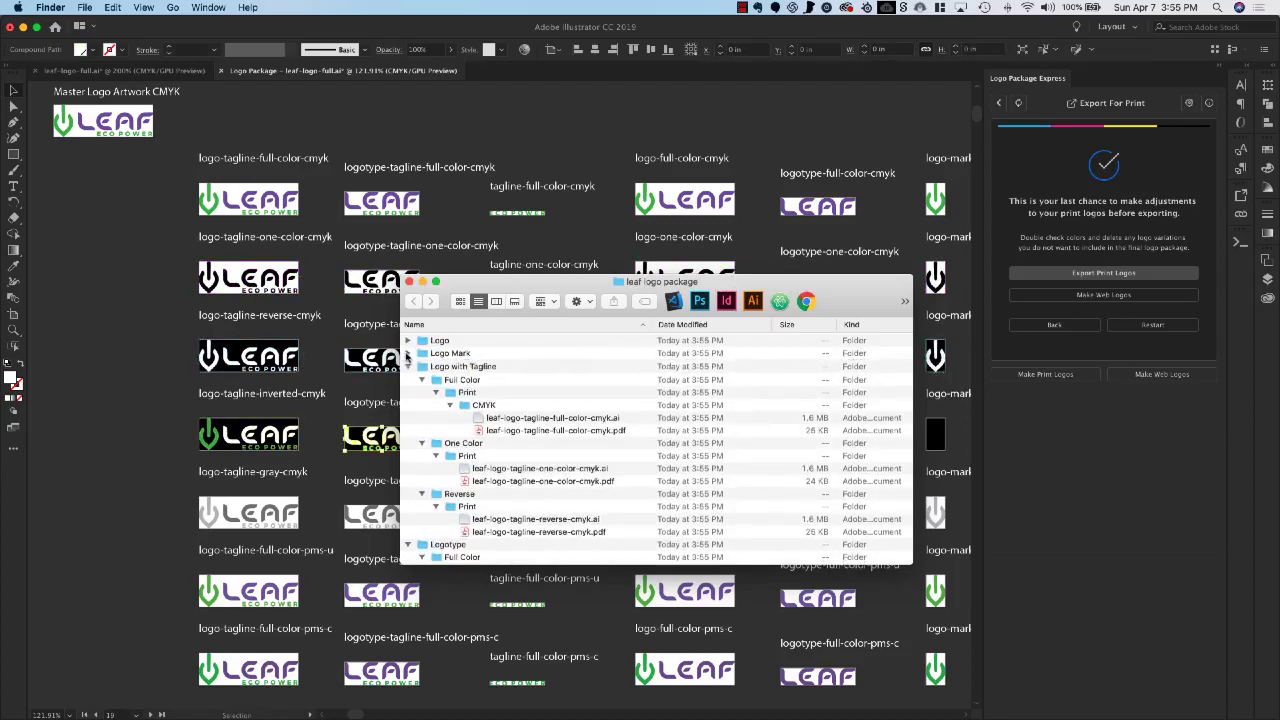
pyautogui.click(407, 366)
pyautogui.click(407, 380)
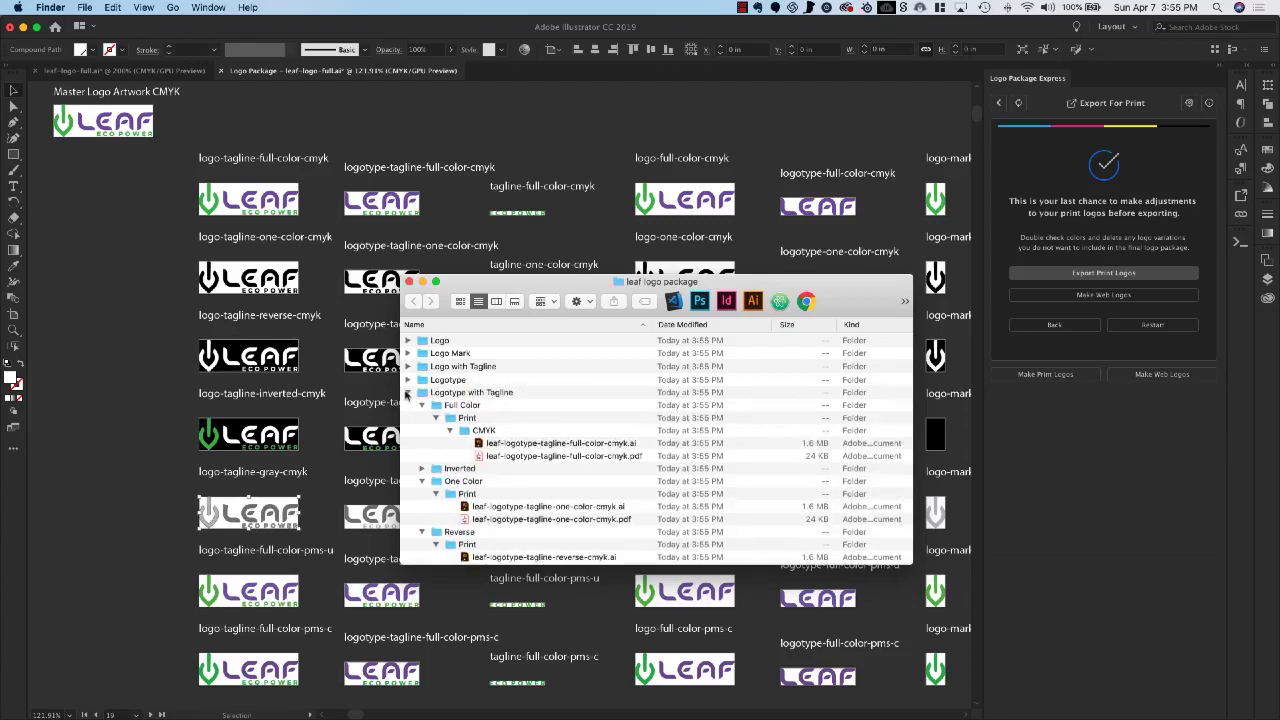
pyautogui.click(407, 392)
pyautogui.click(407, 405)
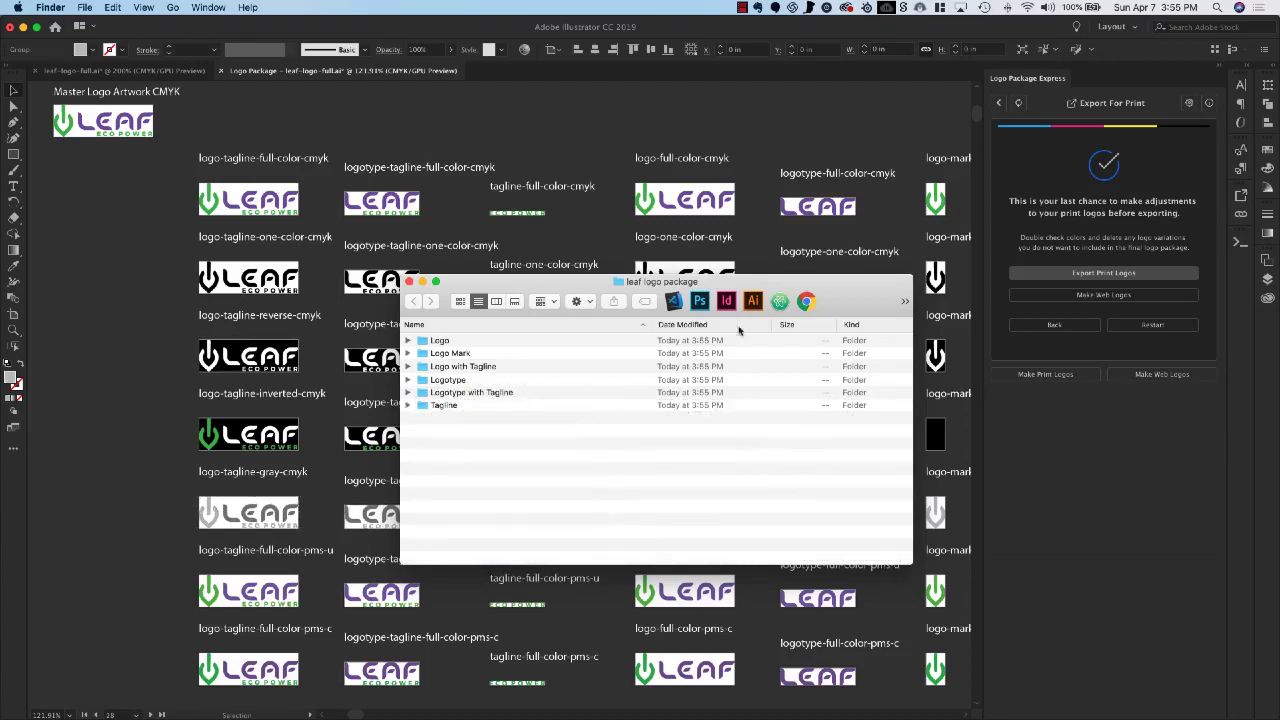
# Step: Move the Finder window higher and click through the folder items in turn
pyautogui.moveTo(580, 290); pyautogui.dragTo(564, 163)
pyautogui.click(533, 606)
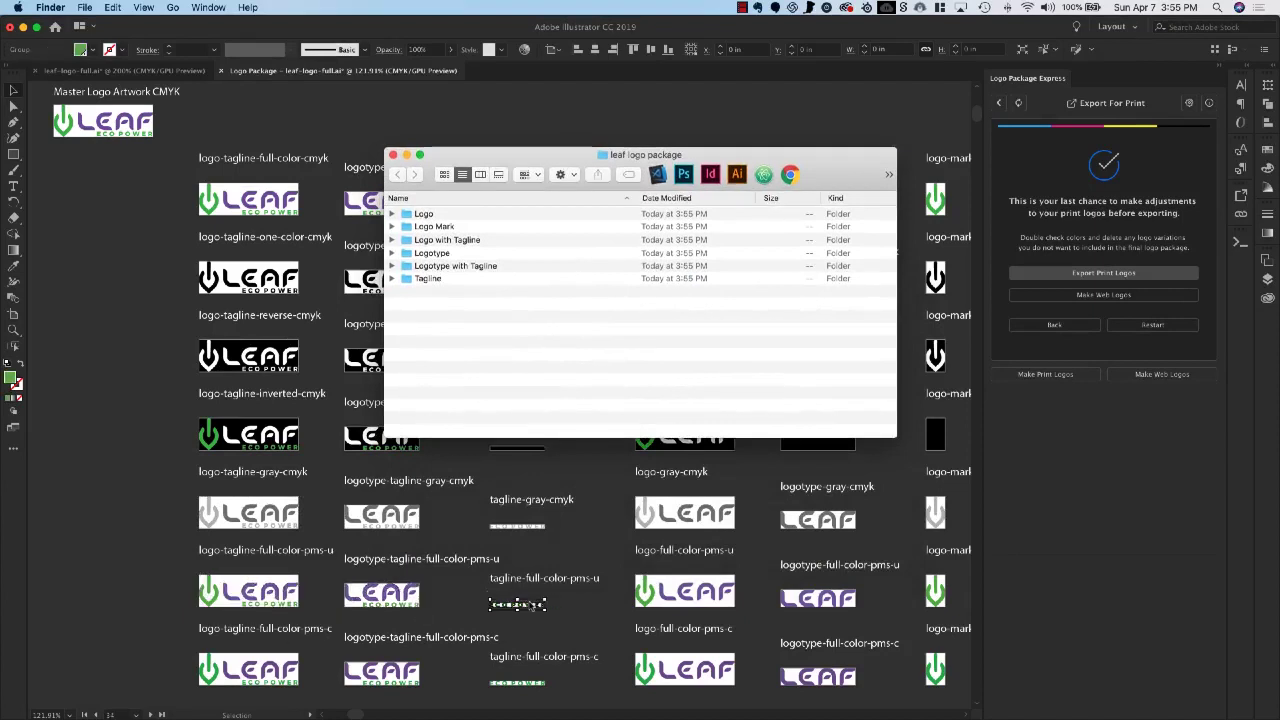
pyautogui.click(663, 601)
pyautogui.click(822, 594)
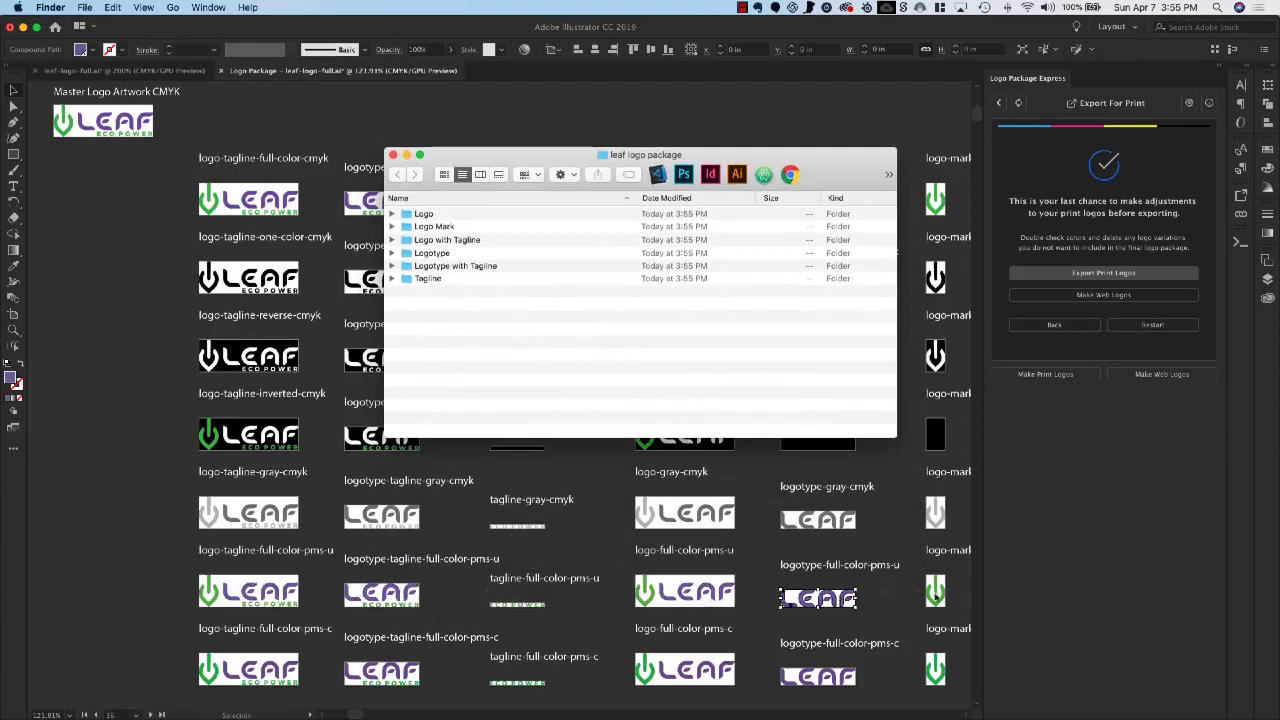
pyautogui.click(938, 597)
pyautogui.click(248, 670)
pyautogui.click(382, 671)
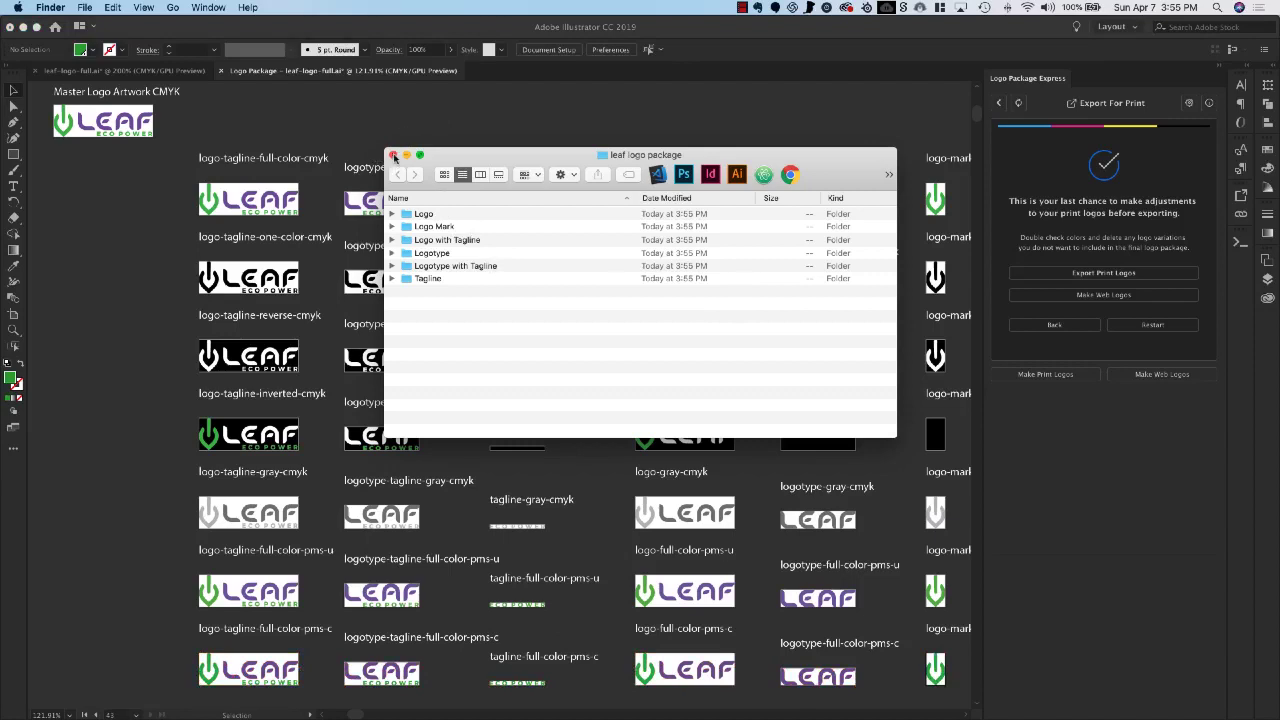
# Step: Close the Finder window, build the RGB web logos, and select the inverted tagline, logotype and mark
pyautogui.click(394, 155)
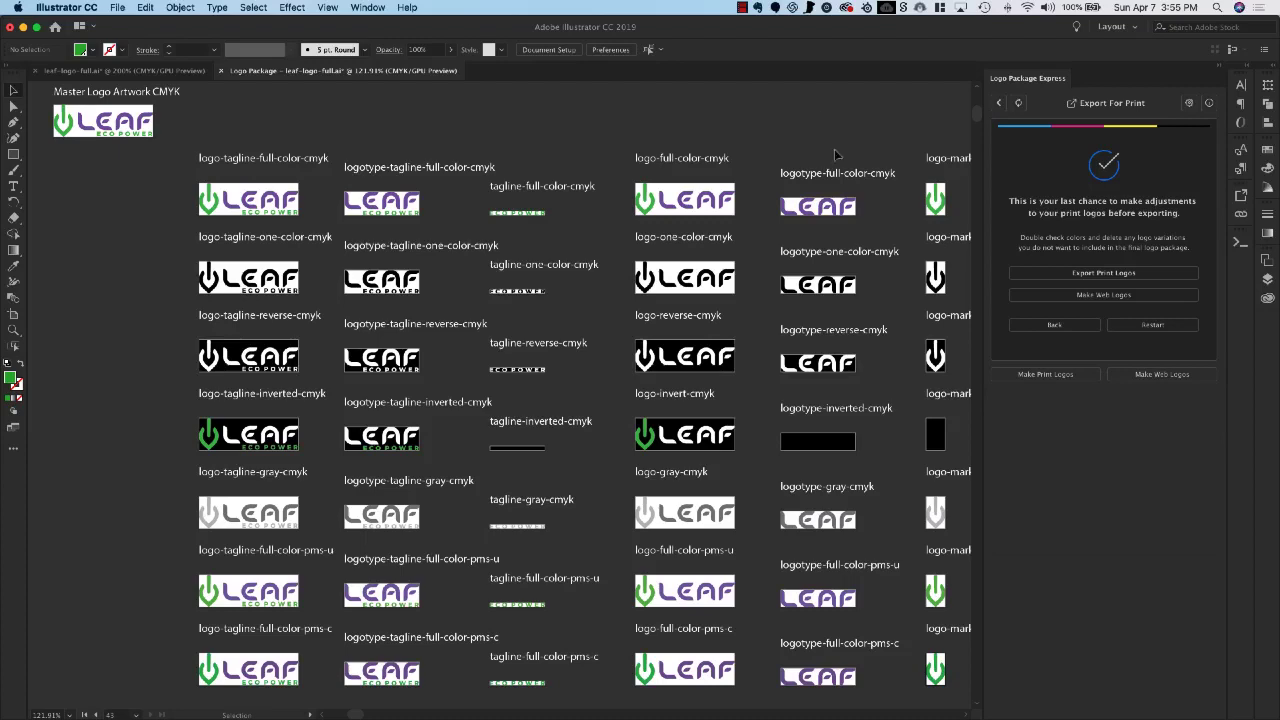
pyautogui.click(1092, 296)
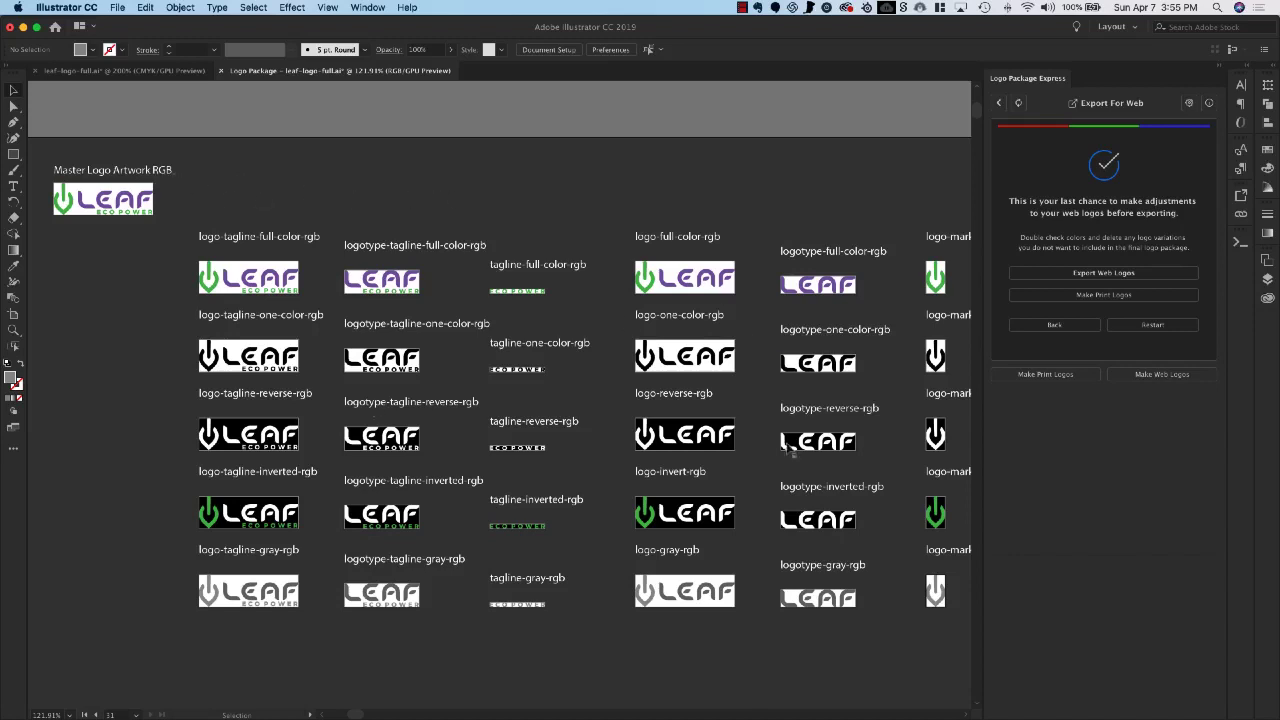
pyautogui.hscroll(2, 730, 563)
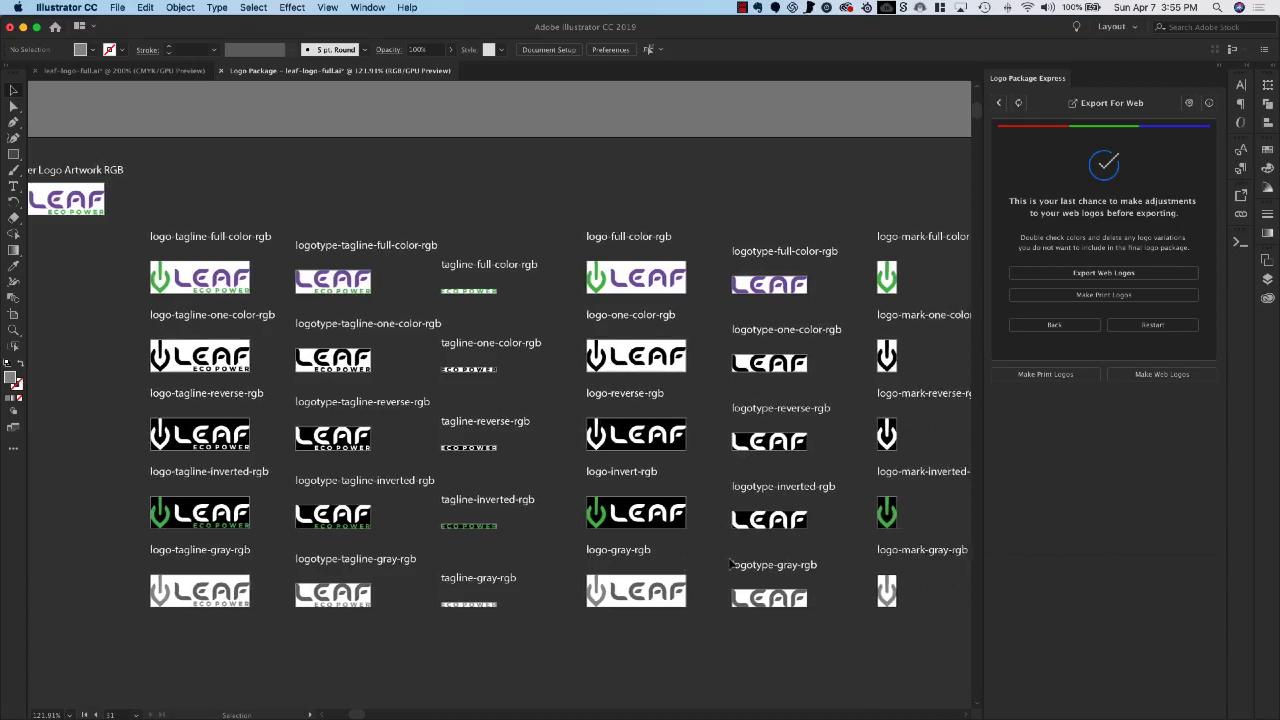
pyautogui.click(480, 528)
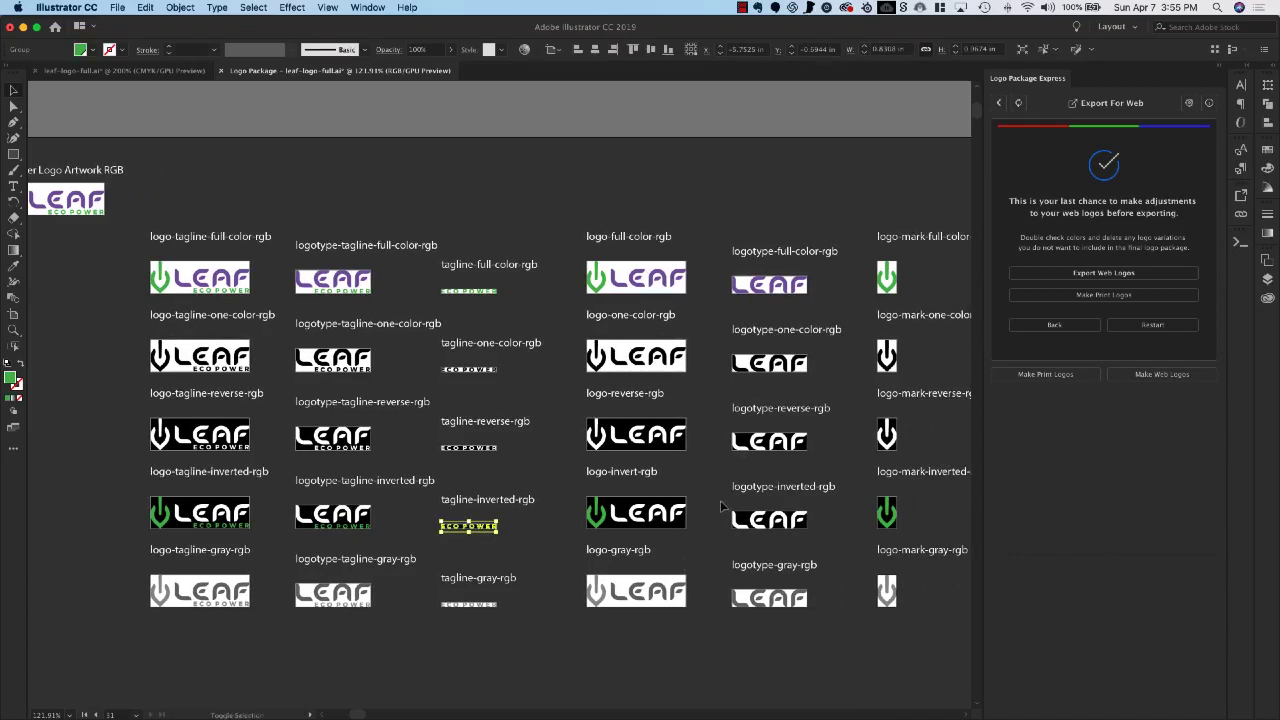
pyautogui.moveTo(720, 505); pyautogui.dragTo(935, 540)
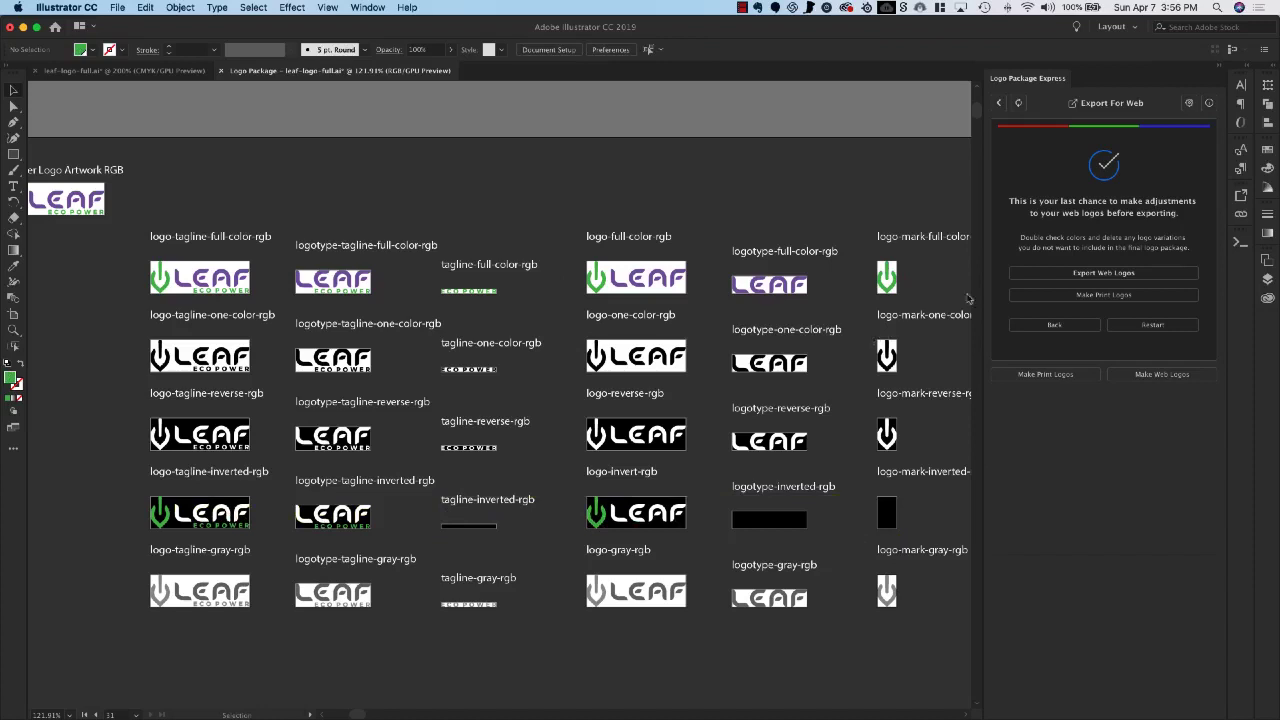
# Step: Run Export Web Logos into the leaf logo package folder, accepting 'leaf' as the file-name prefix
pyautogui.click(1101, 274)
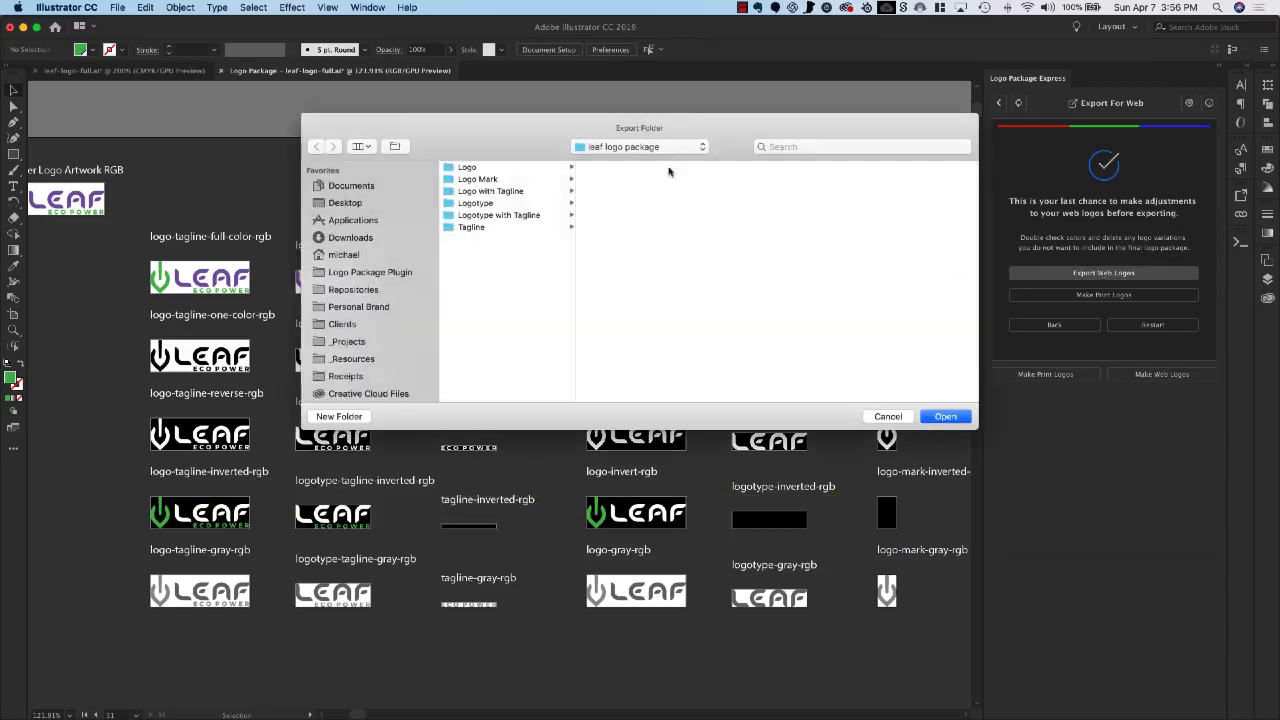
pyautogui.click(945, 417)
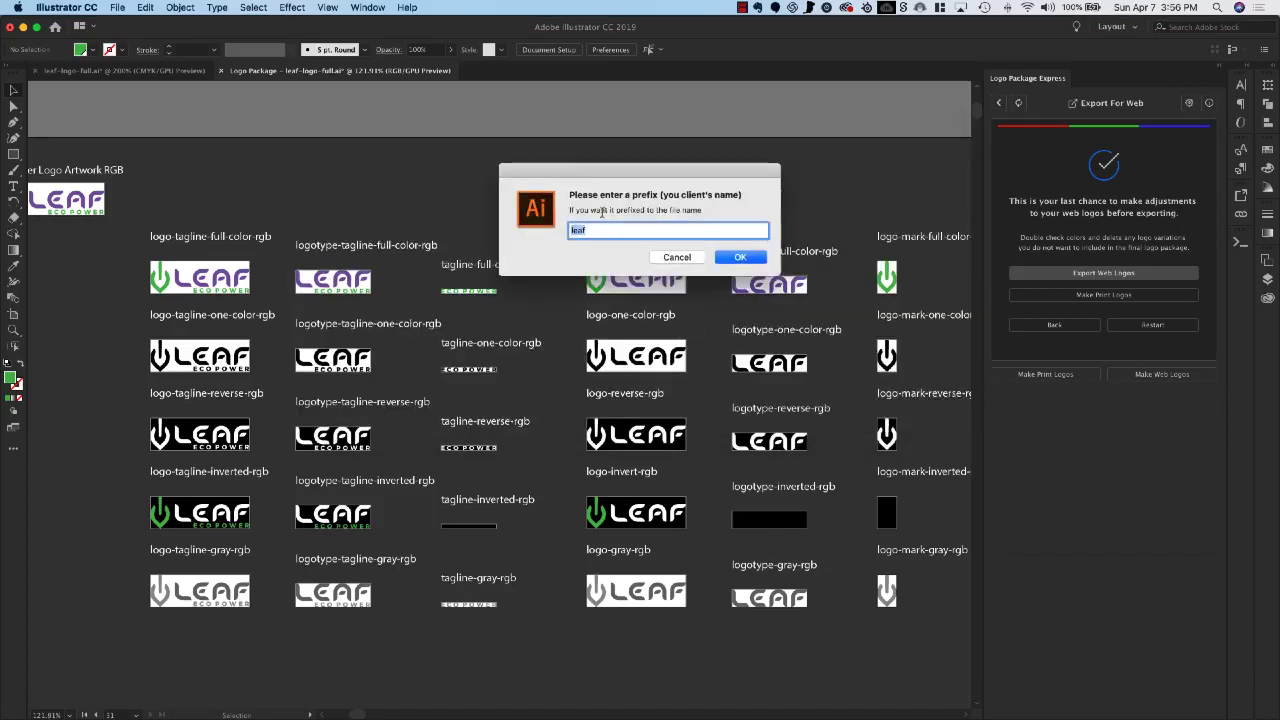
pyautogui.click(740, 258)
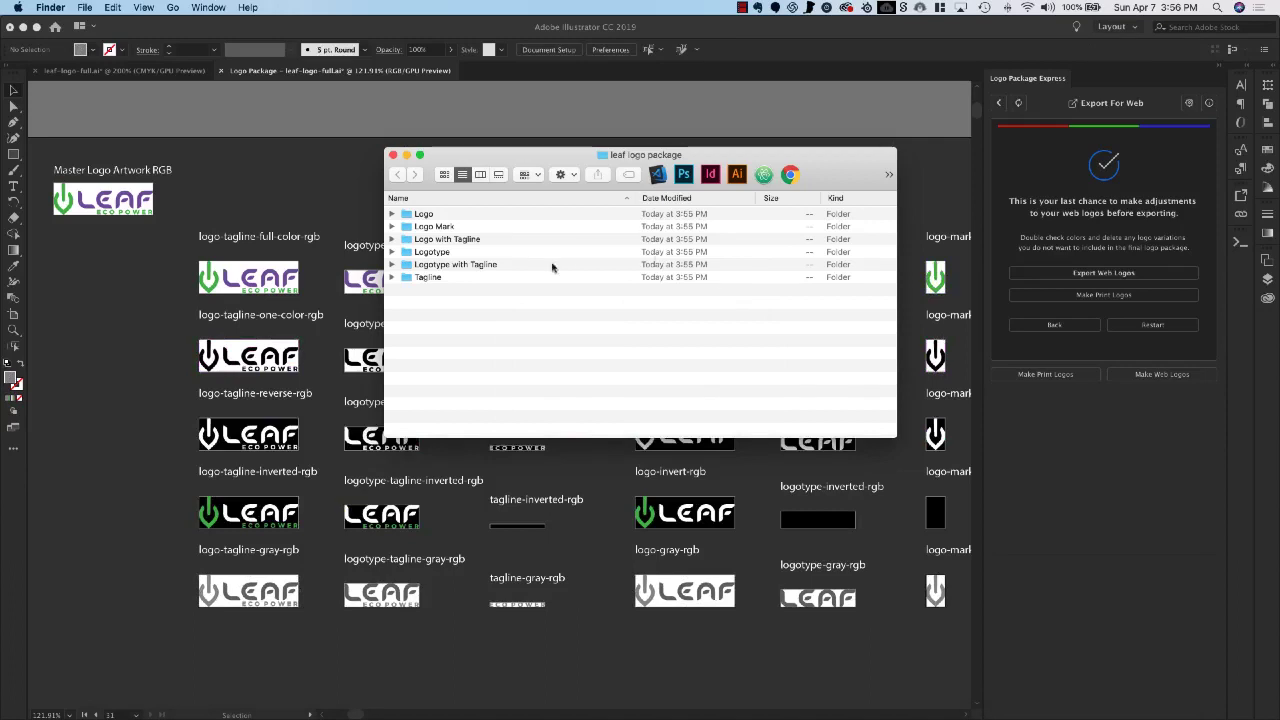
# Step: Expand the Logo and Logo with Tagline folders to check the Digital .ai, .jpg, .png and .svg files
pyautogui.keyDown('alt'); pyautogui.click(392, 264); pyautogui.keyUp('alt')
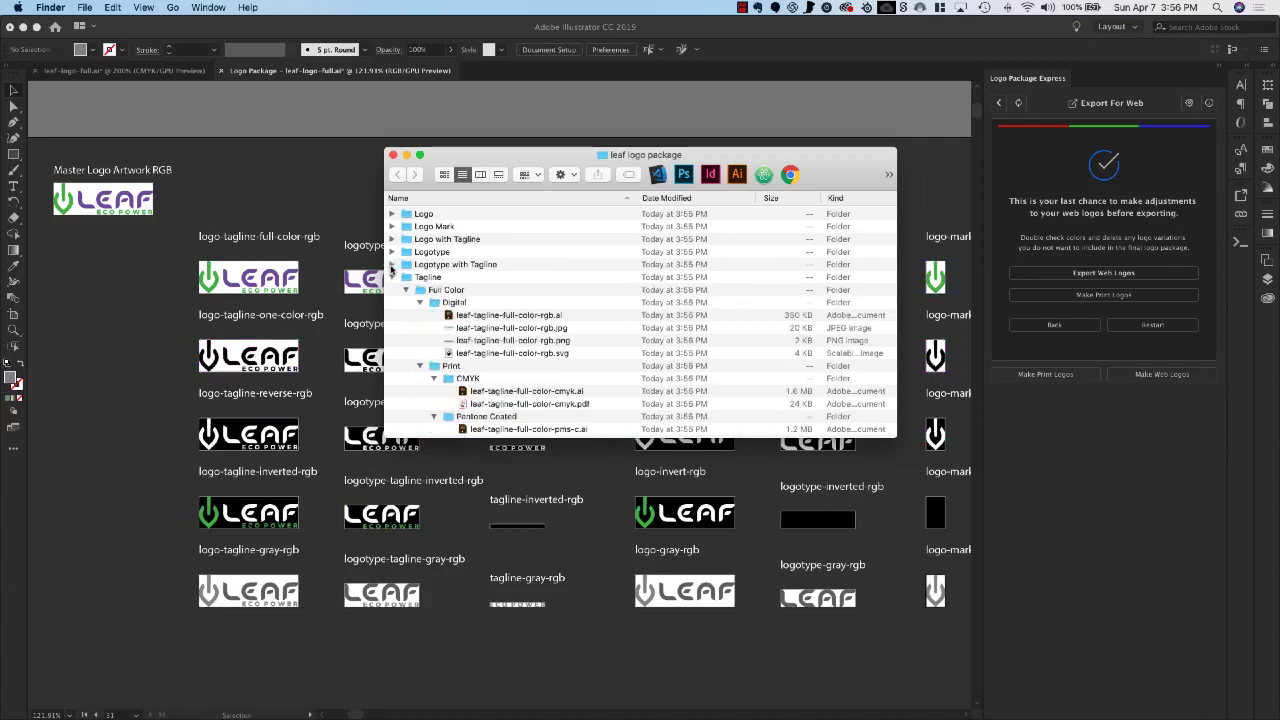
pyautogui.keyDown('alt'); pyautogui.click(392, 239); pyautogui.keyUp('alt')
pyautogui.keyDown('alt'); pyautogui.click(392, 214); pyautogui.keyUp('alt')
pyautogui.scroll(-5, 614, 279)
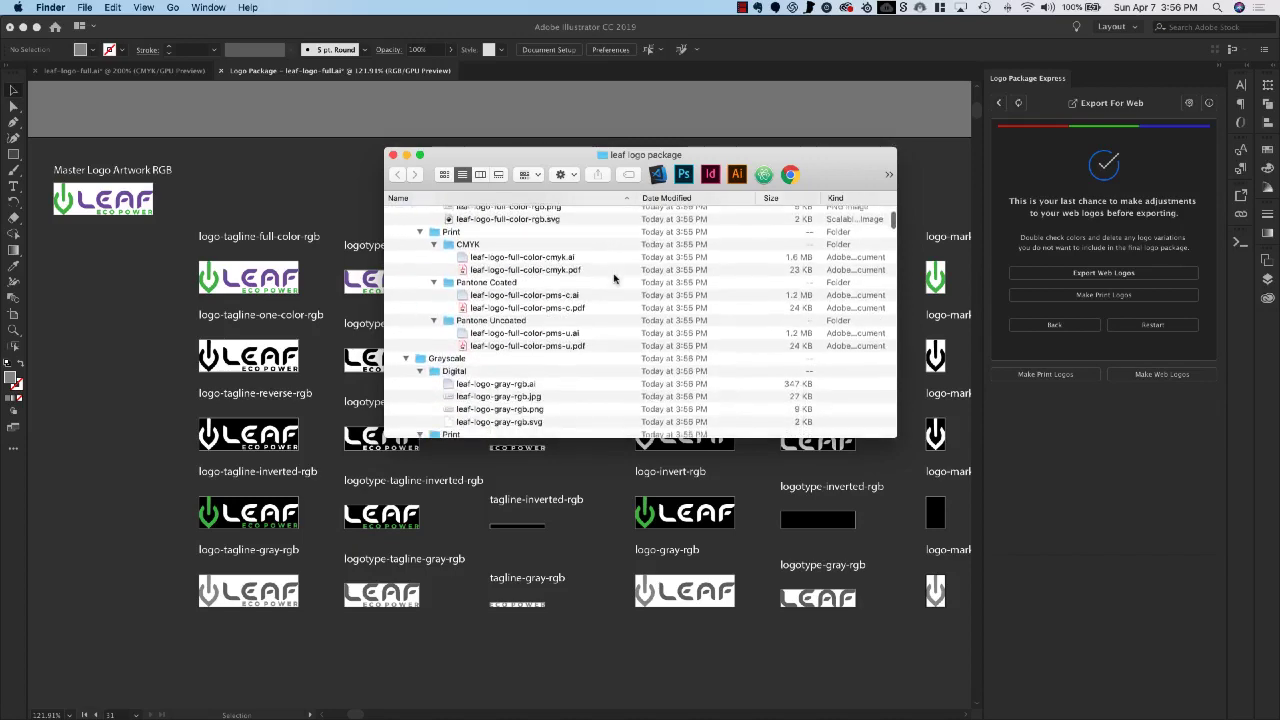
pyautogui.scroll(-10, 614, 280)
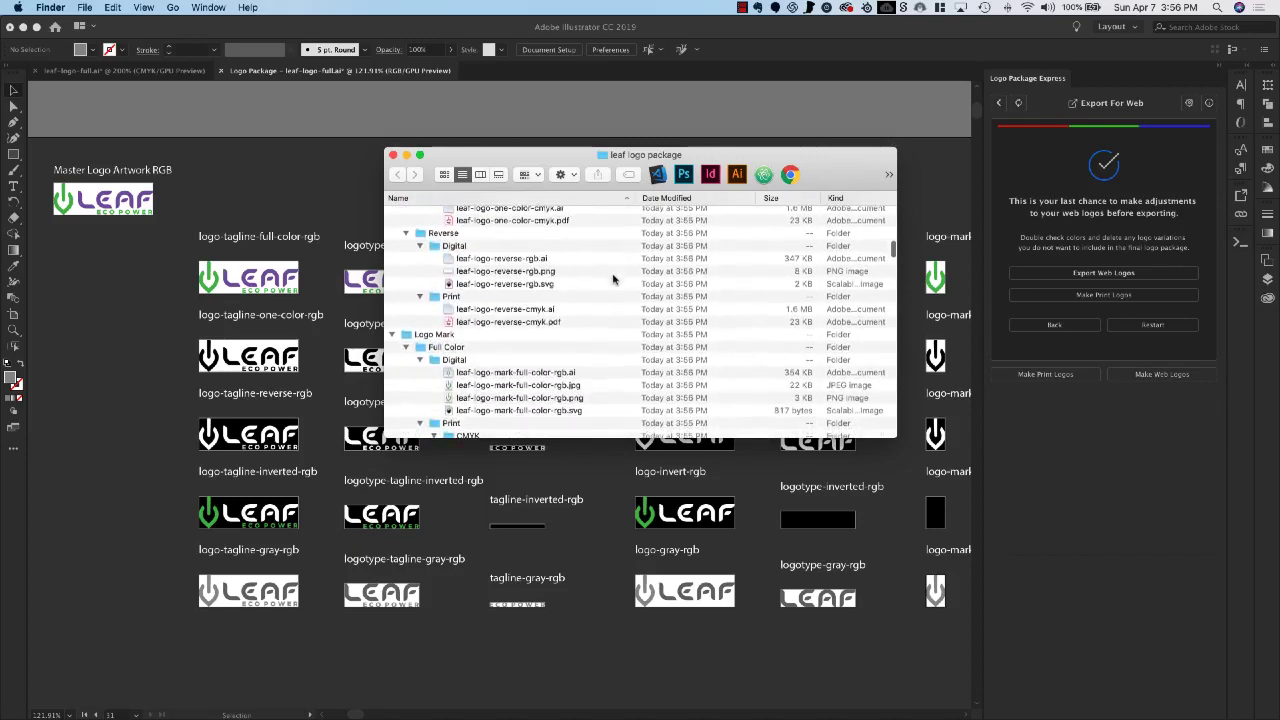
pyautogui.scroll(-10, 612, 285)
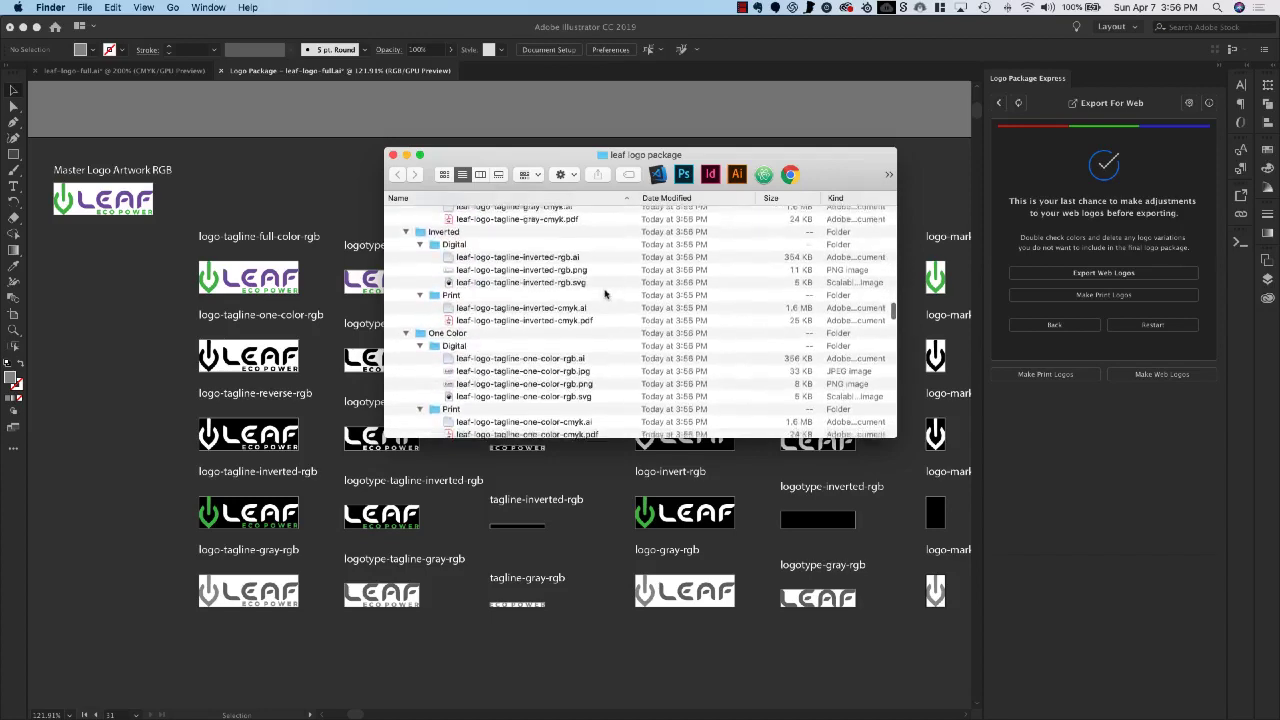
pyautogui.scroll(20, 605, 293)
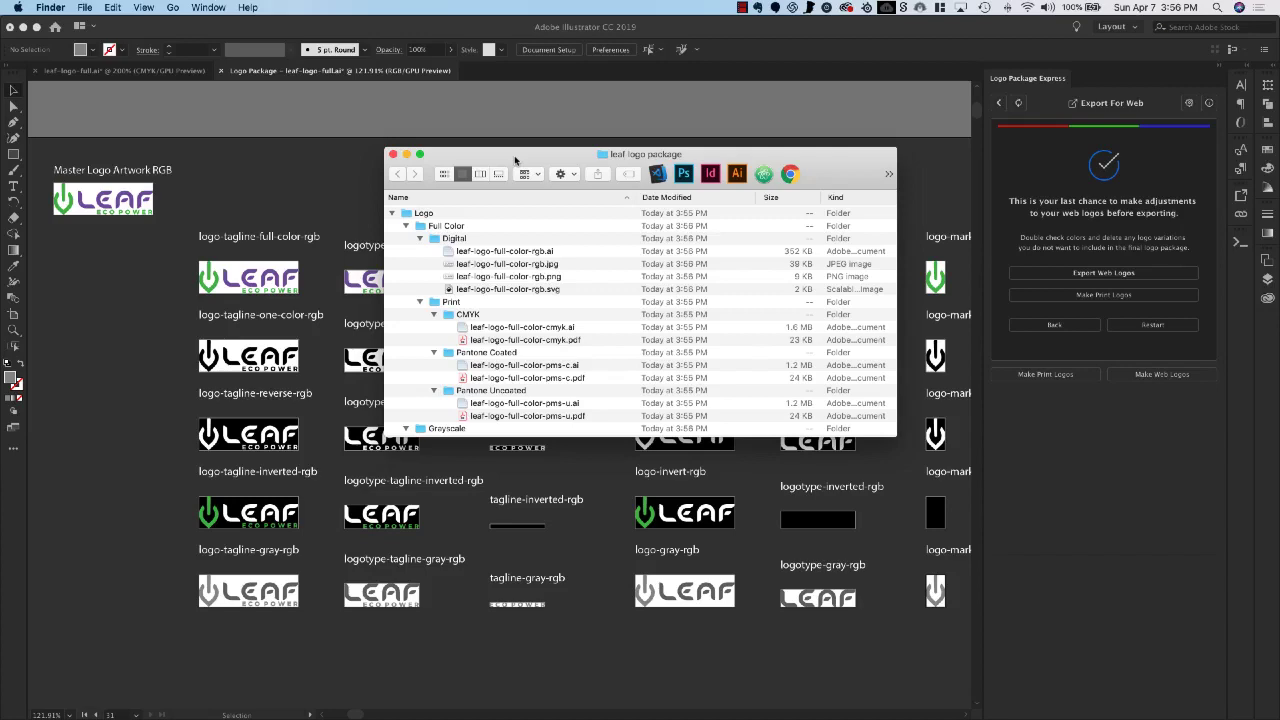
pyautogui.moveTo(515, 158); pyautogui.dragTo(503, 234)
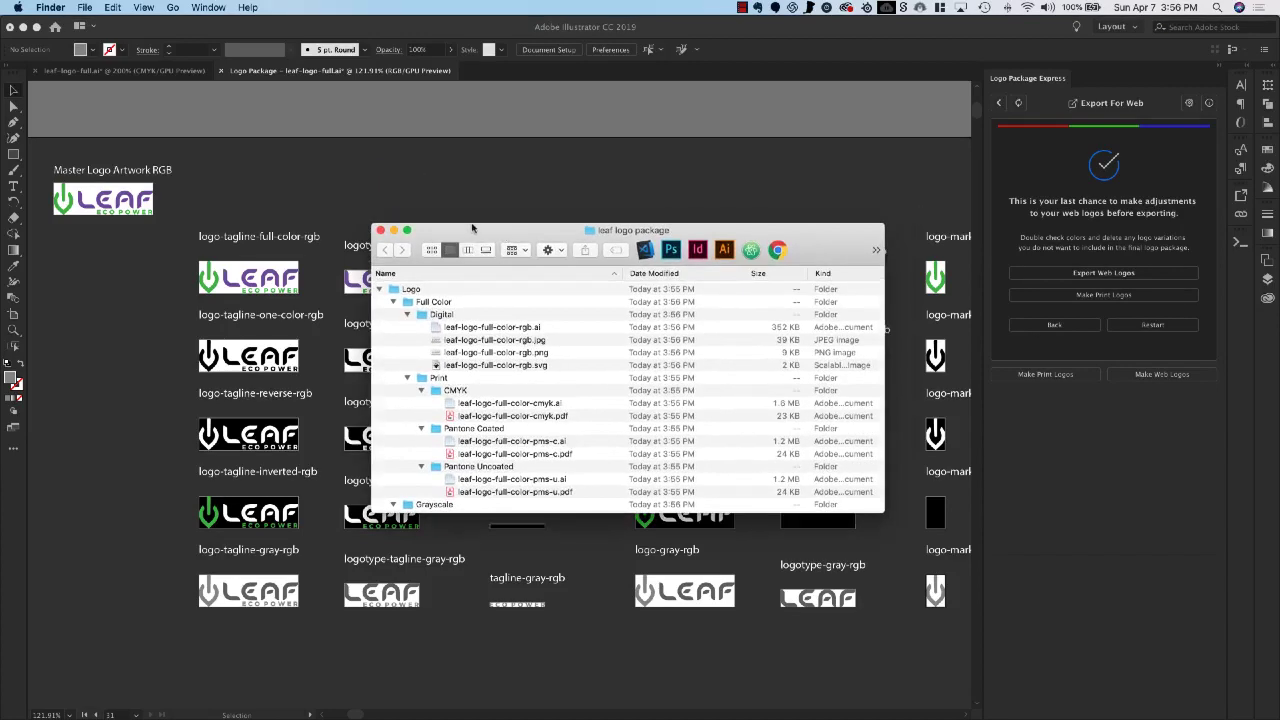